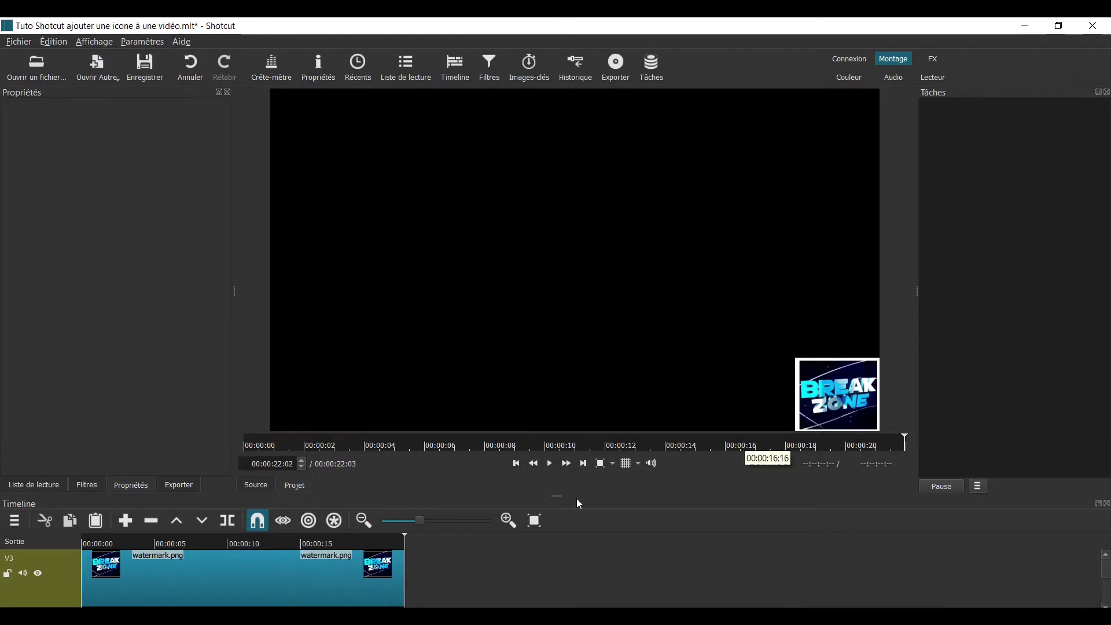
- Delete the watermark.png clip from track V3 and the white colour clip from track V2
left_click_drag(556, 496, 551, 382)
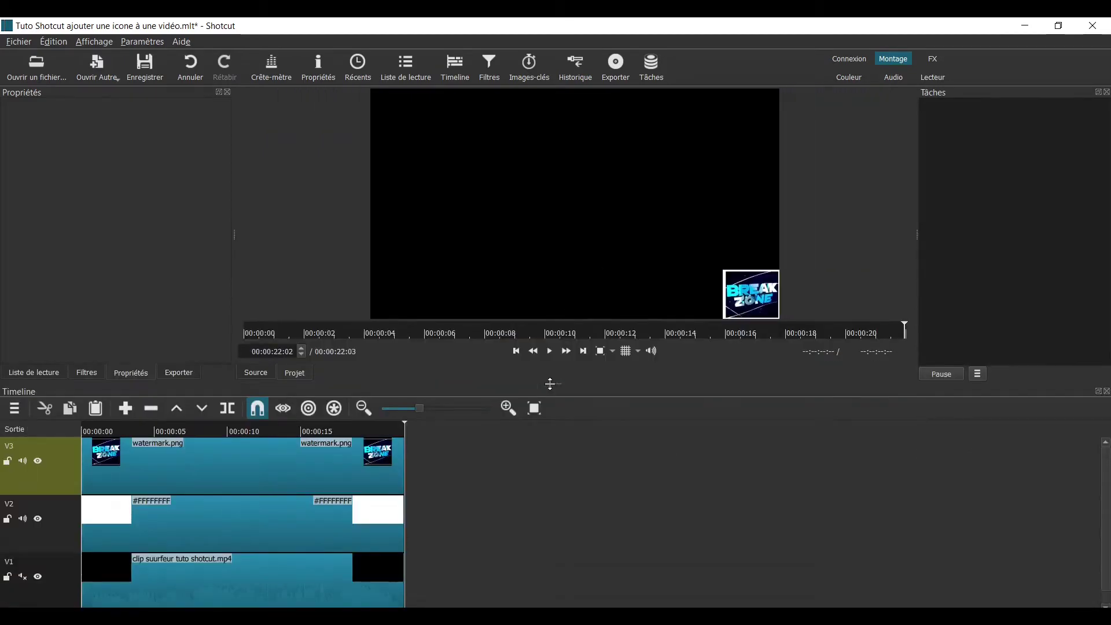
left_click(245, 457)
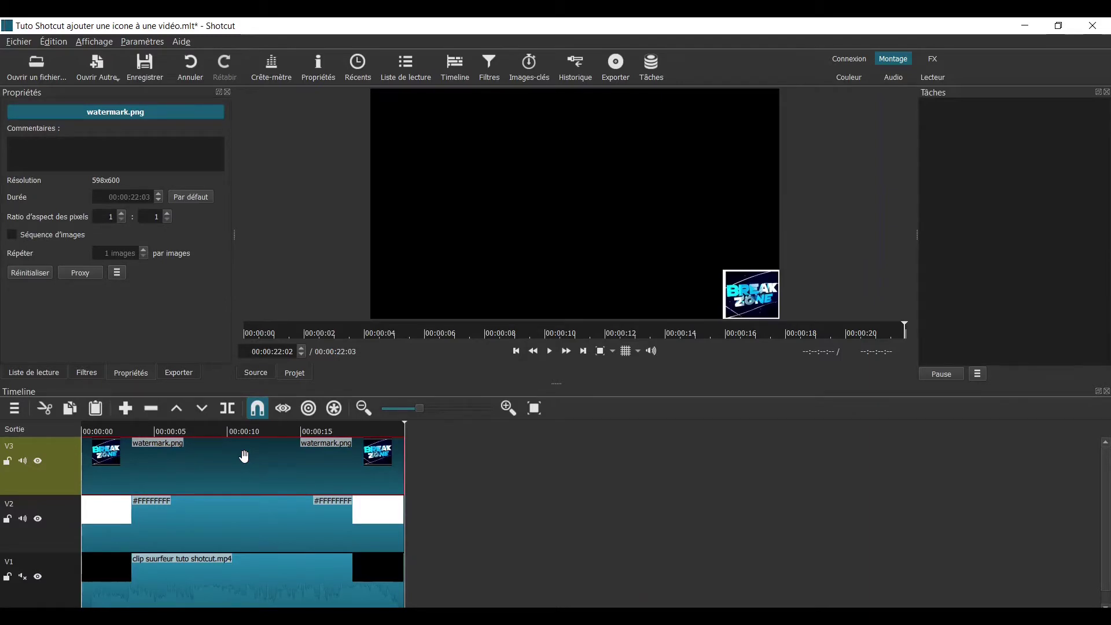
key("Delete")
left_click(224, 518)
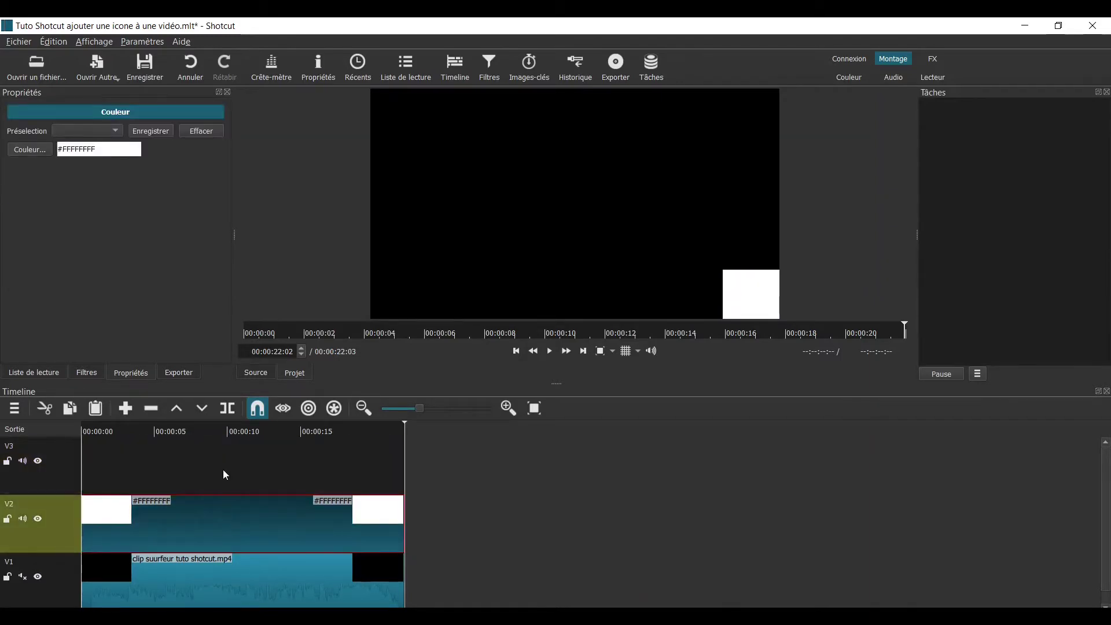
key("Delete")
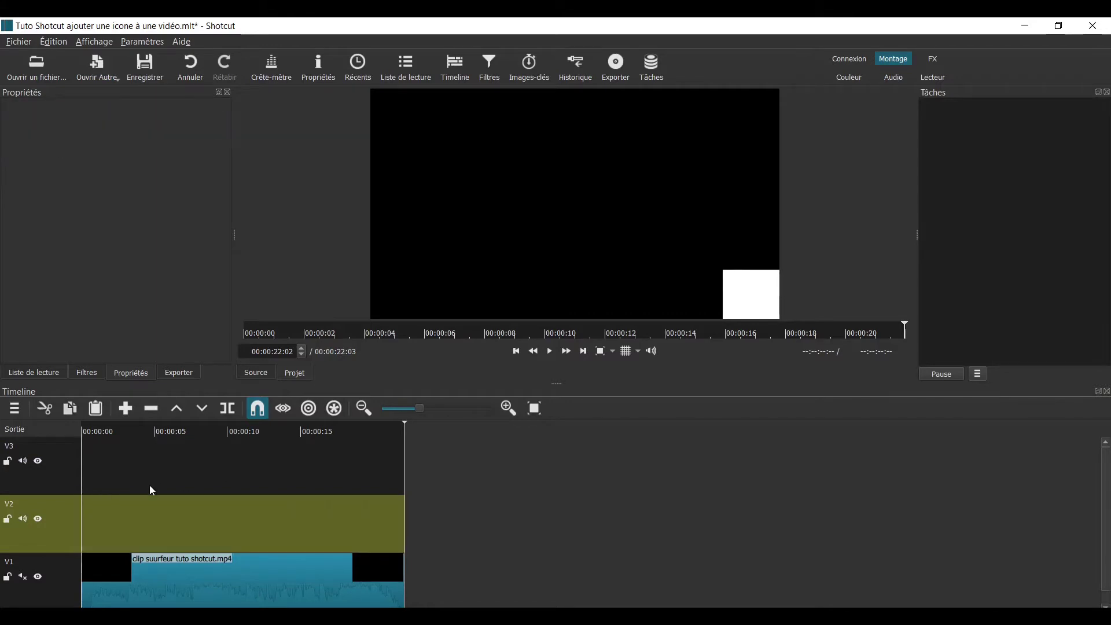
- Remove the empty video tracks V3 and V2 above the surfer clip's track
left_click(65, 457)
right_click(65, 458)
mouse_move(96, 471)
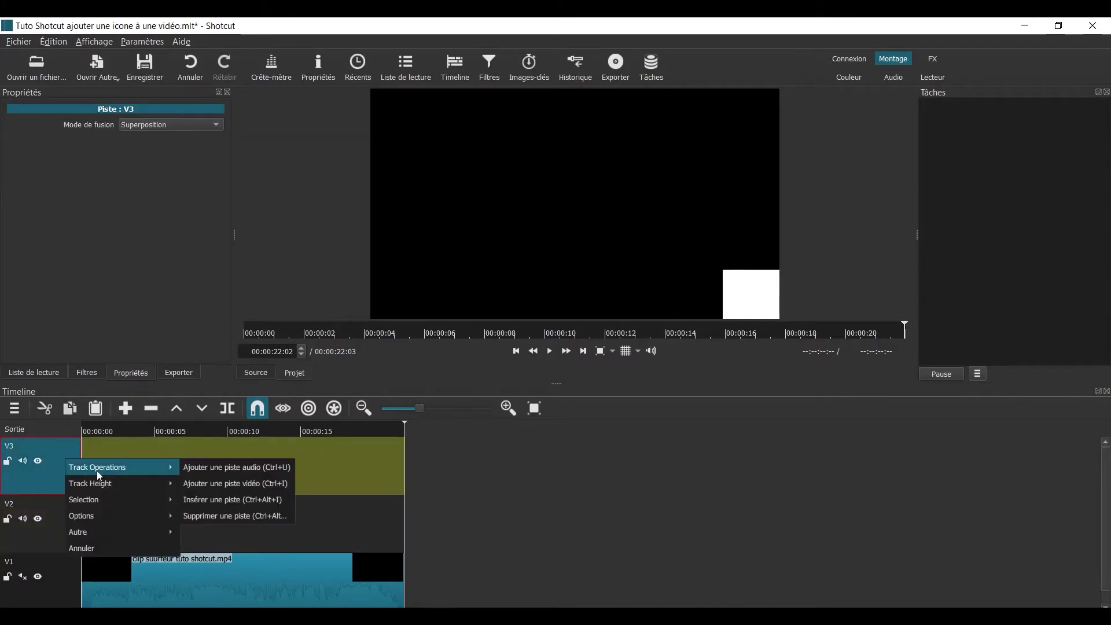
left_click(235, 515)
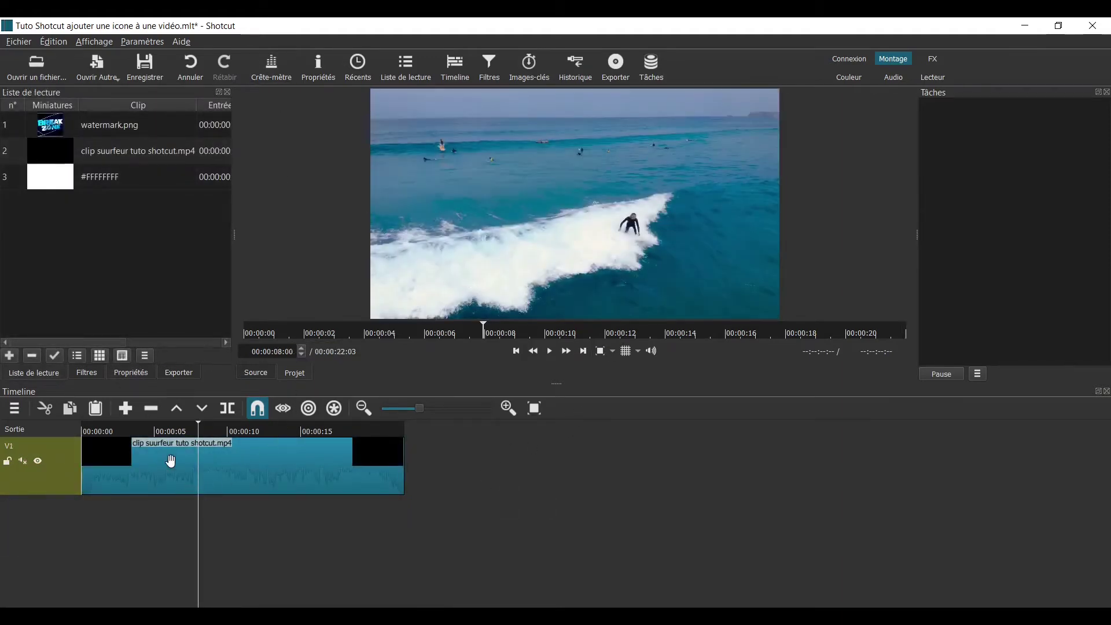
- Place the playhead on the surfer footage at about 00:00:05:15
left_click(142, 541)
left_click(233, 520)
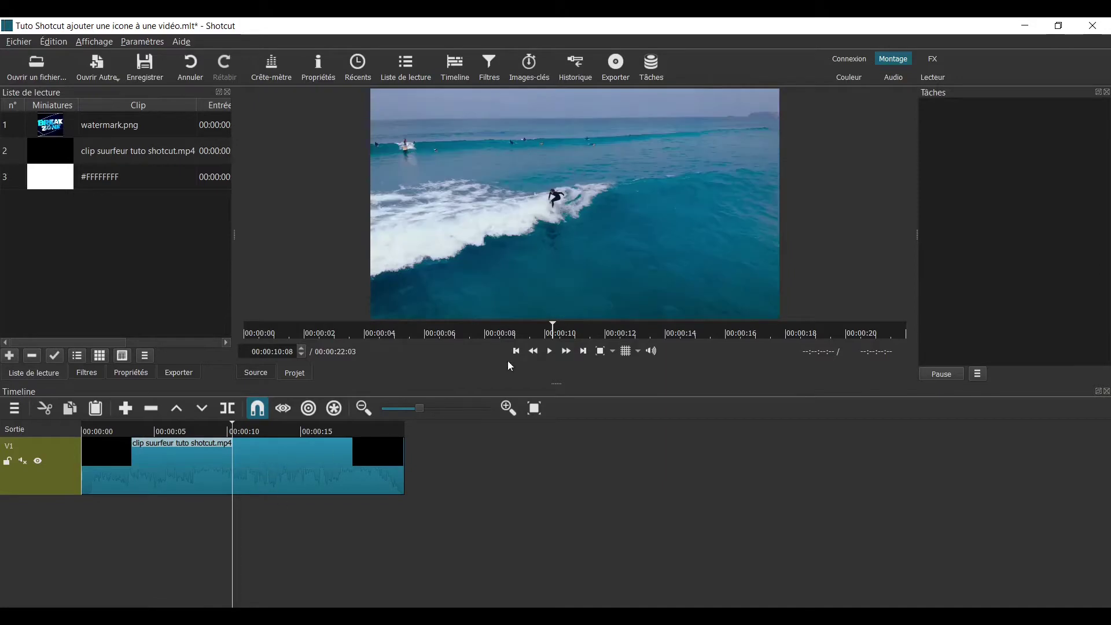
left_click(165, 507)
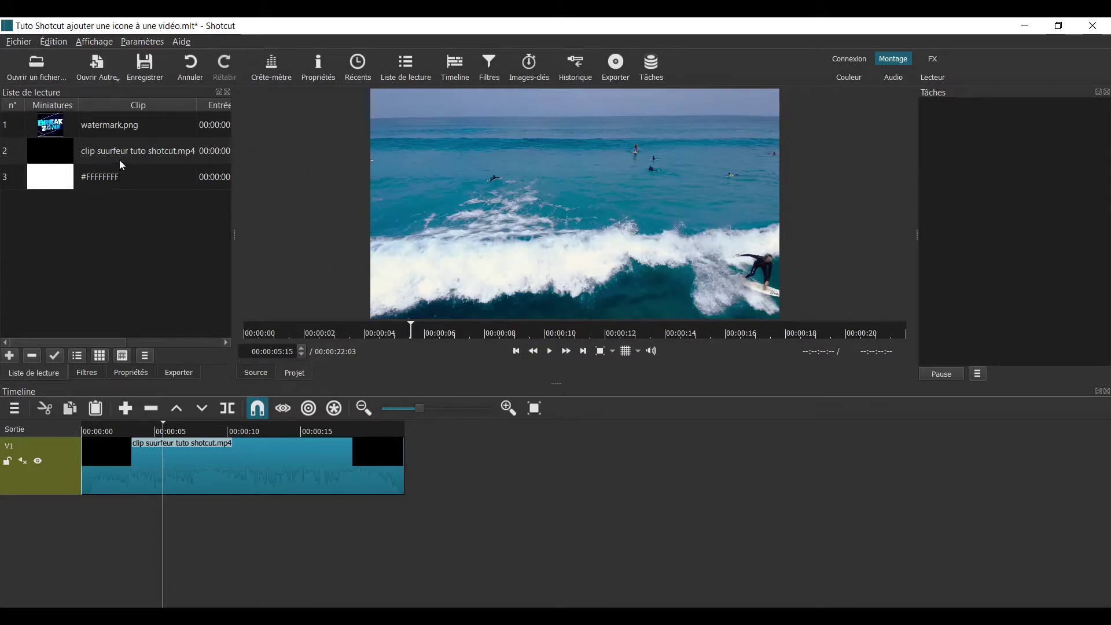
left_click(133, 152)
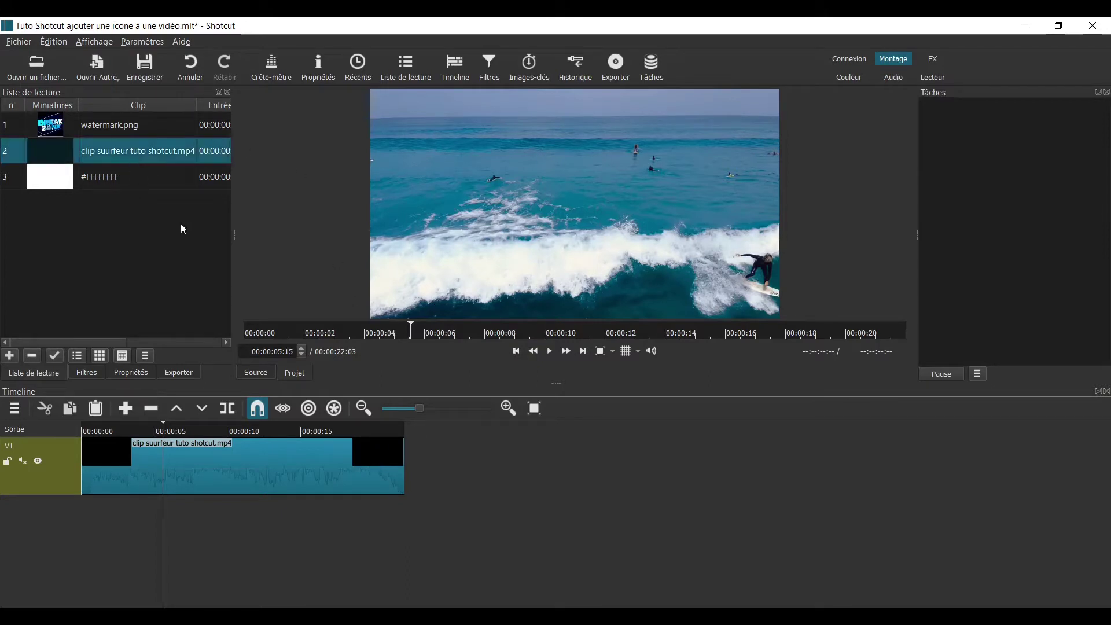
left_click(131, 131)
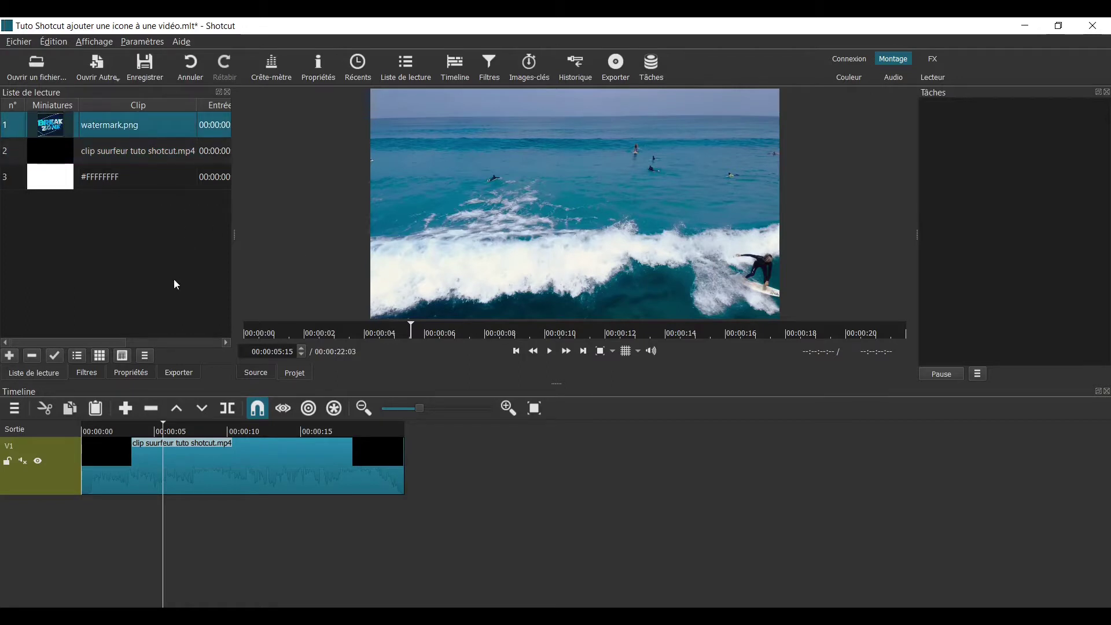
left_click(124, 184)
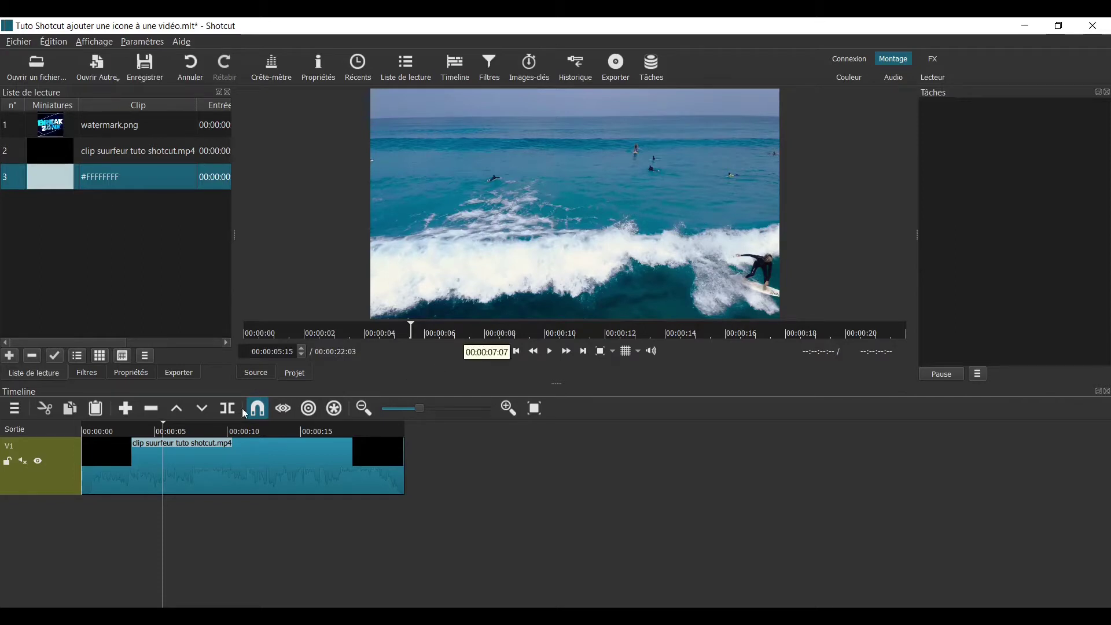
- Add two empty video tracks above the surfer clip's track
left_click(71, 472)
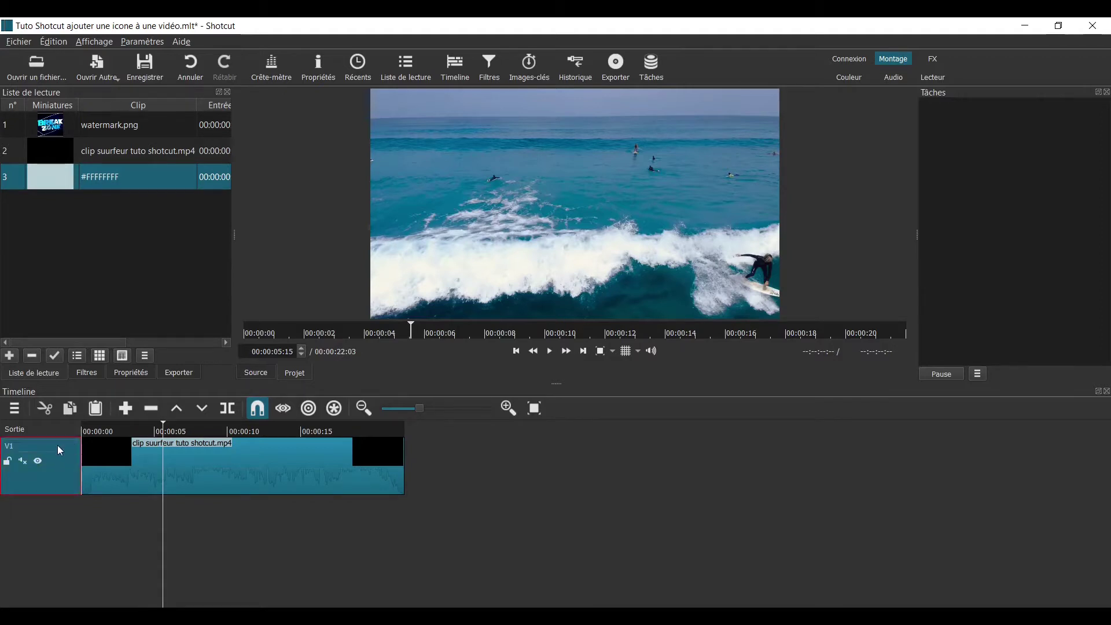
left_click(17, 413)
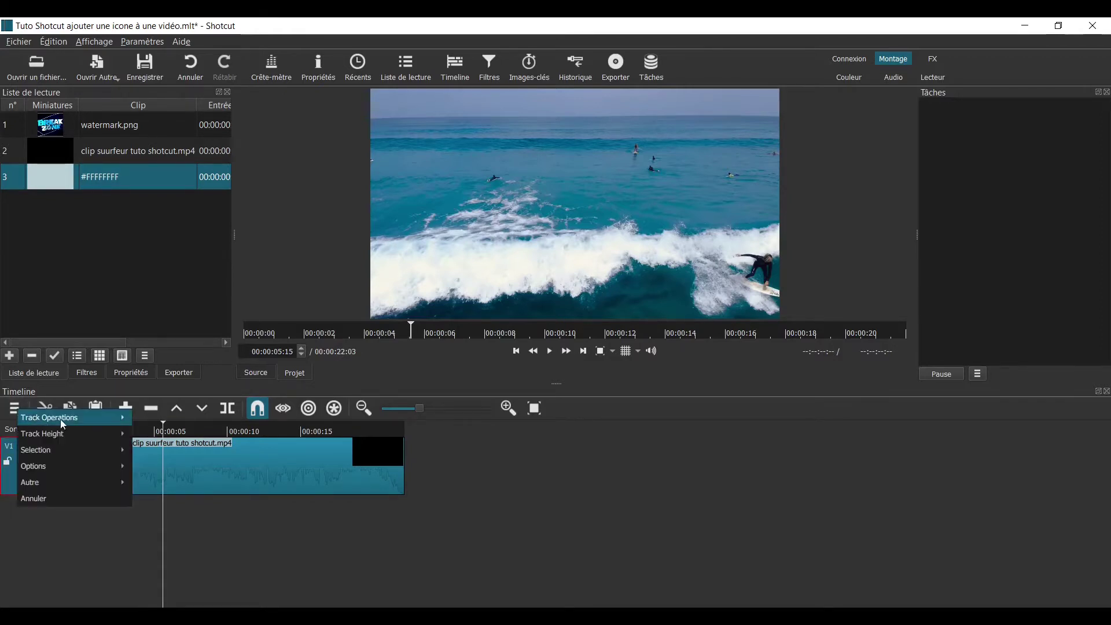
mouse_move(62, 421)
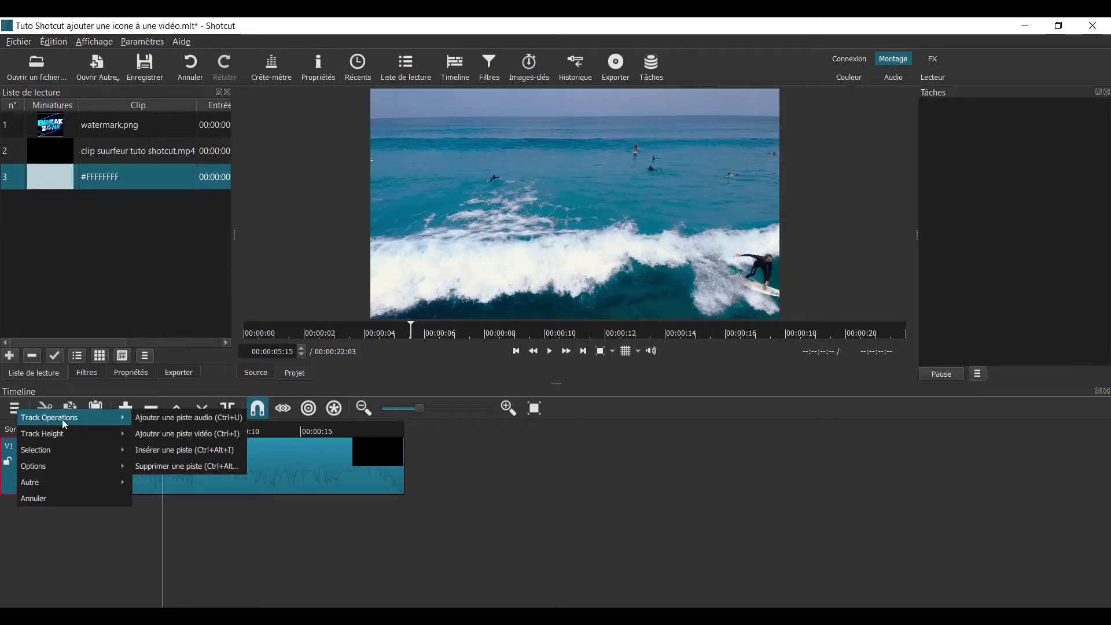
left_click(184, 433)
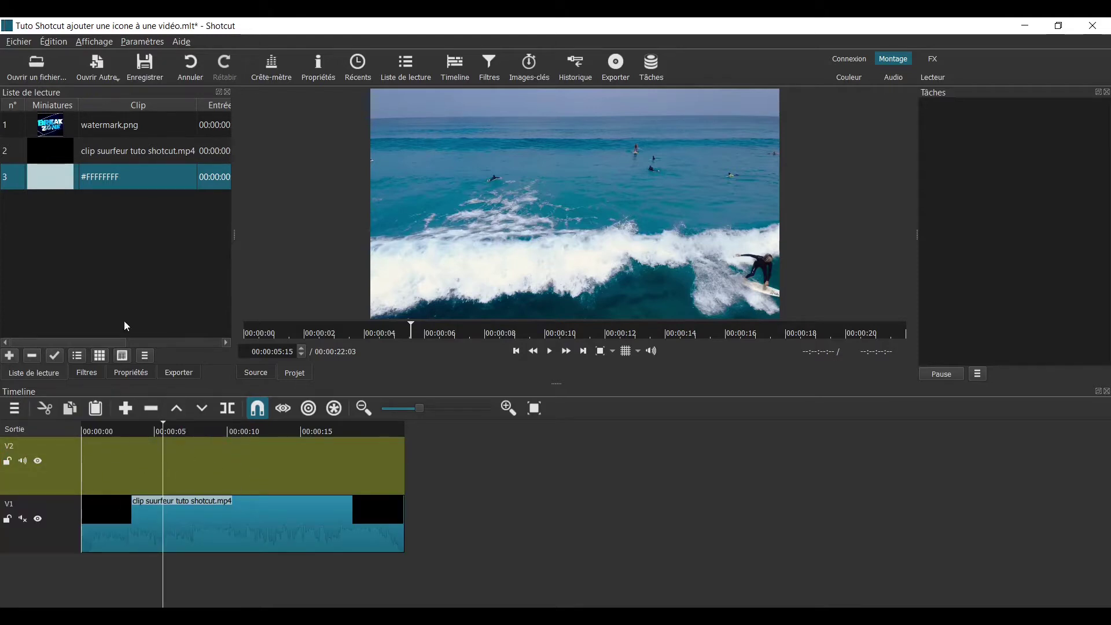
left_click(22, 413)
mouse_move(70, 416)
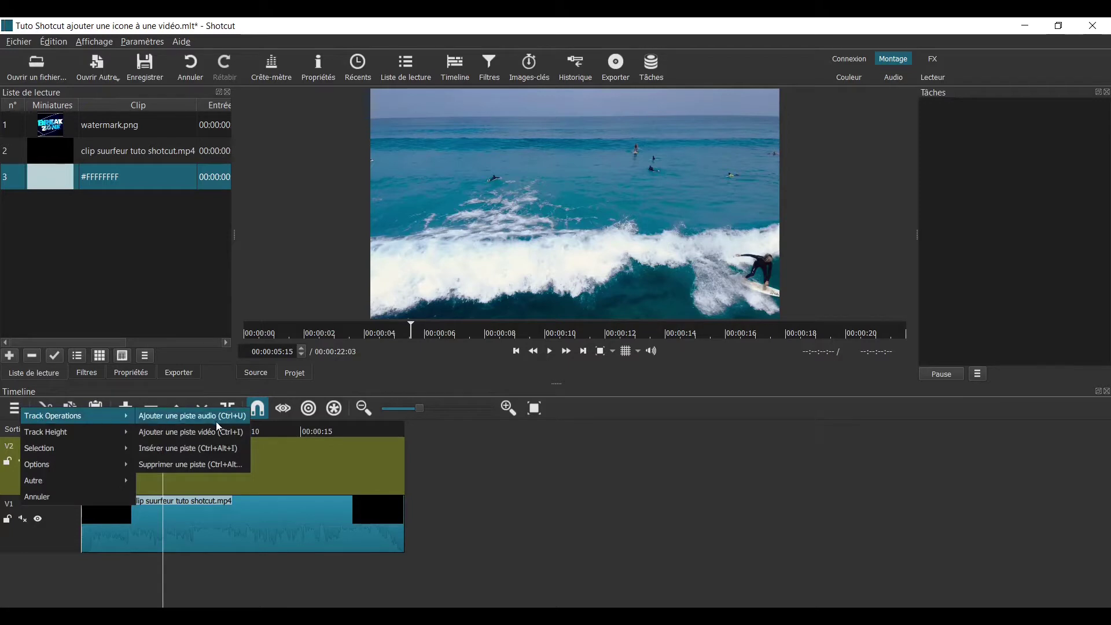
left_click(225, 436)
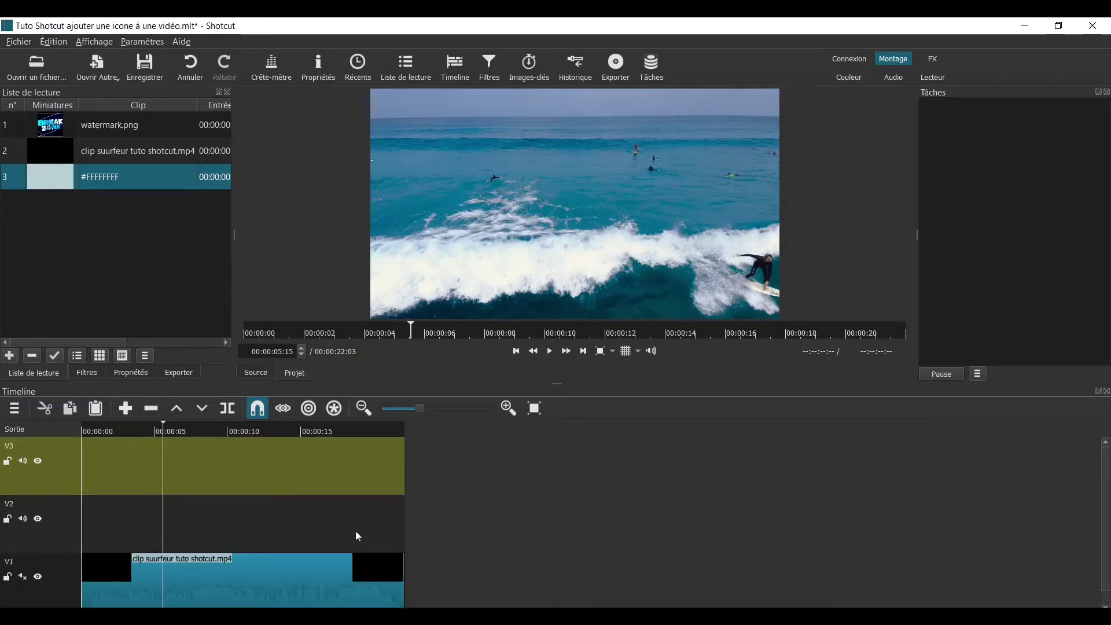
- Place watermark.png from the playlist on the uppermost video track, starting at about 5 seconds
left_click(116, 121)
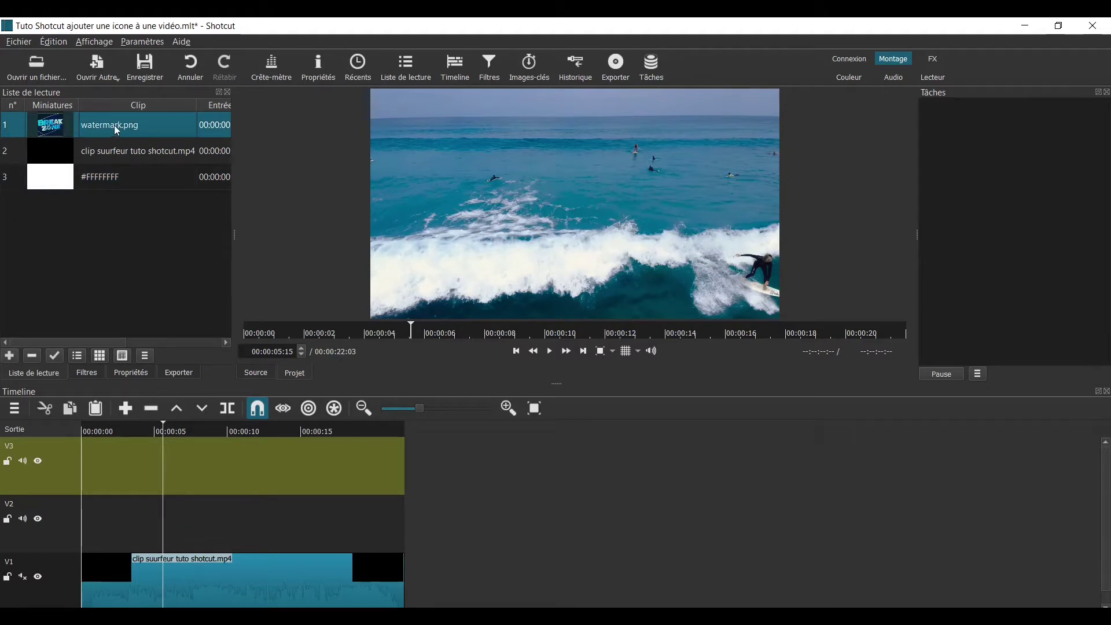
mouse_move(114, 125)
left_mouse_down()
mouse_move(113, 244)
mouse_move(144, 476)
mouse_move(152, 471)
left_mouse_up()
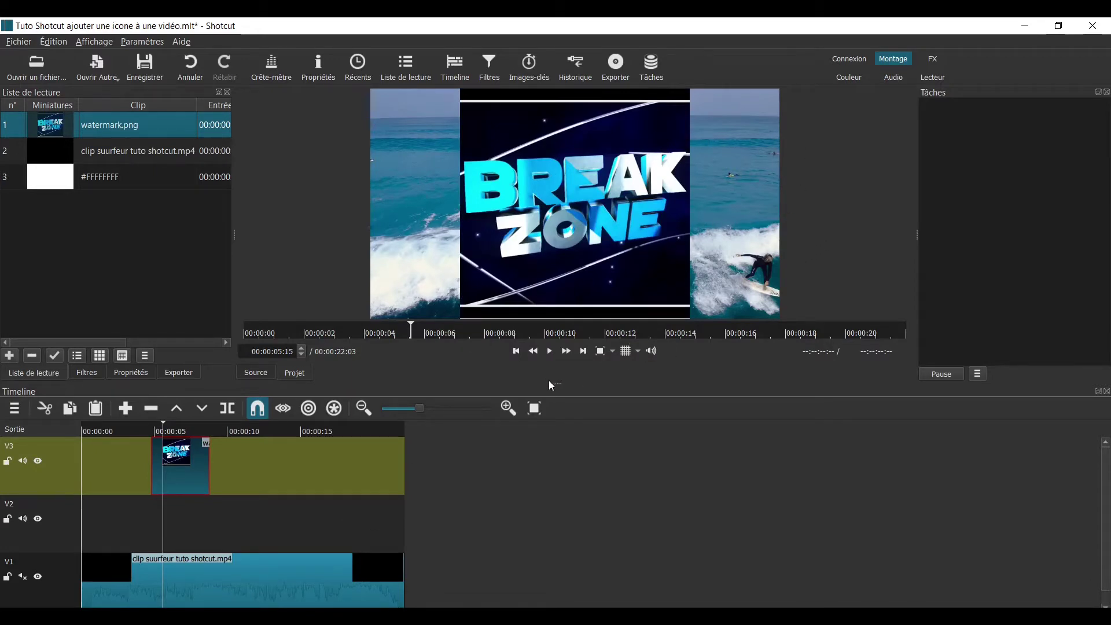
mouse_move(556, 384)
left_mouse_down()
mouse_move(571, 502)
mouse_move(574, 394)
left_mouse_up()
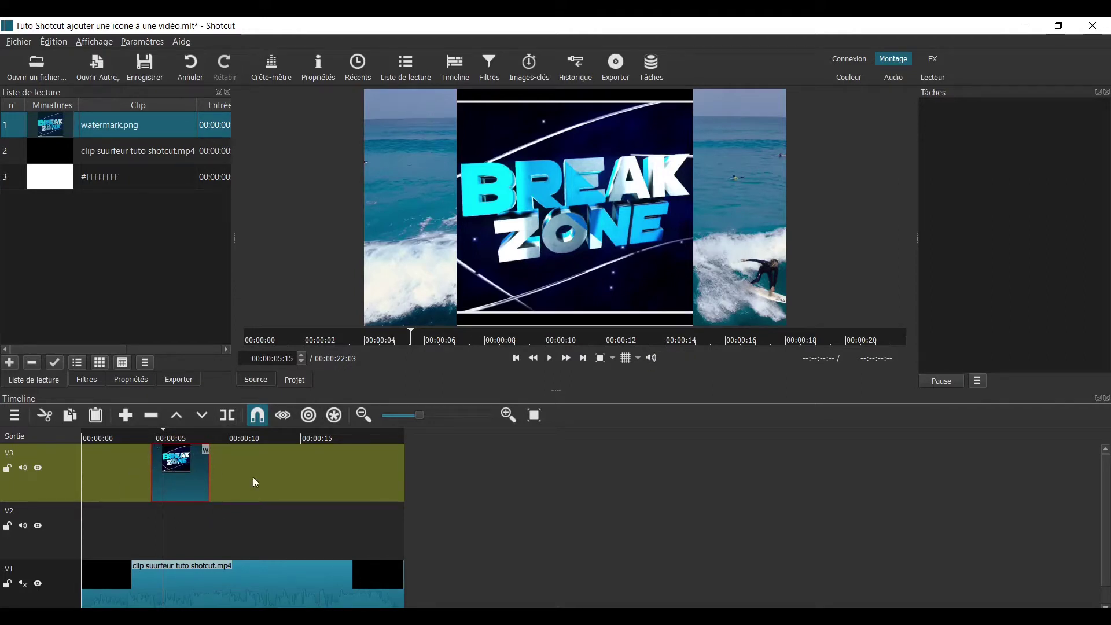
- Add the "Recadrer: Source" crop filter to the watermark clip
left_click(84, 380)
left_click(15, 204)
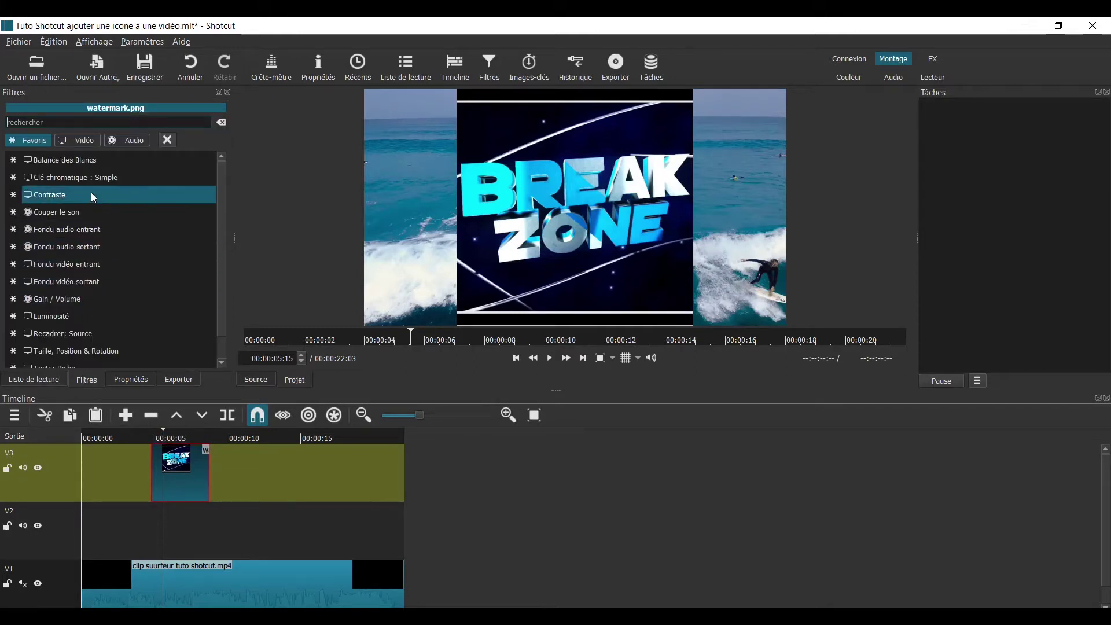
left_click(55, 331)
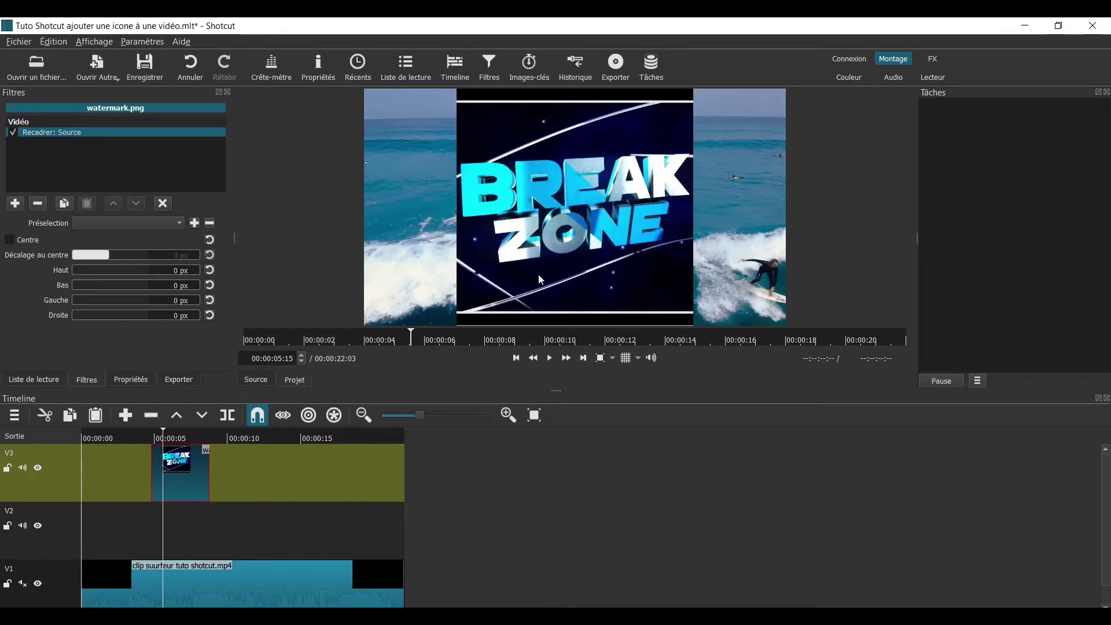
left_click(84, 270)
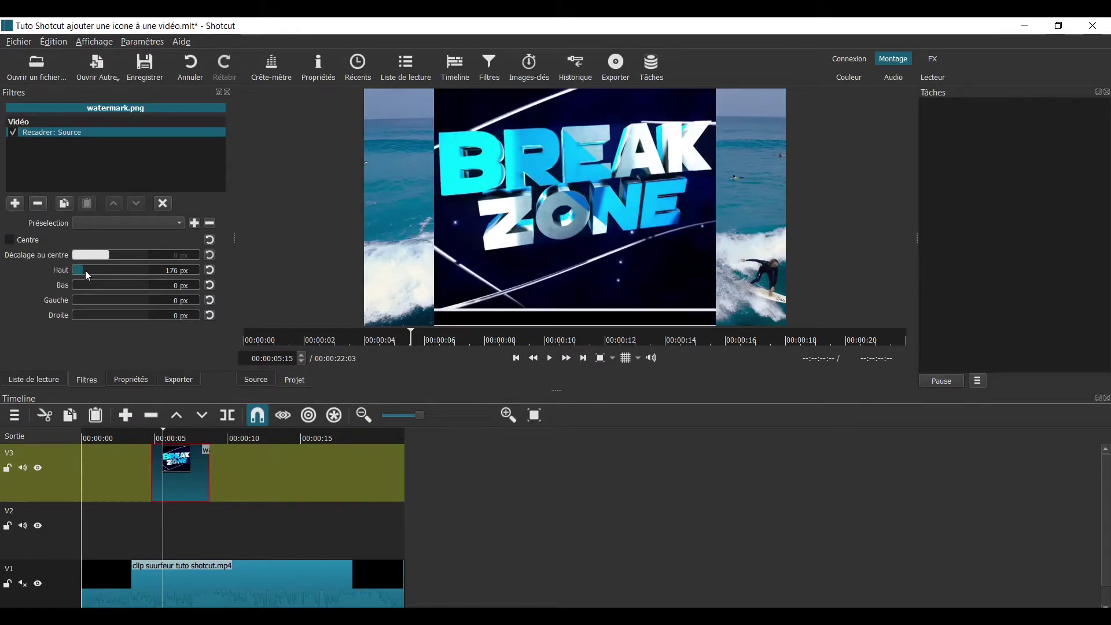
left_click(81, 272)
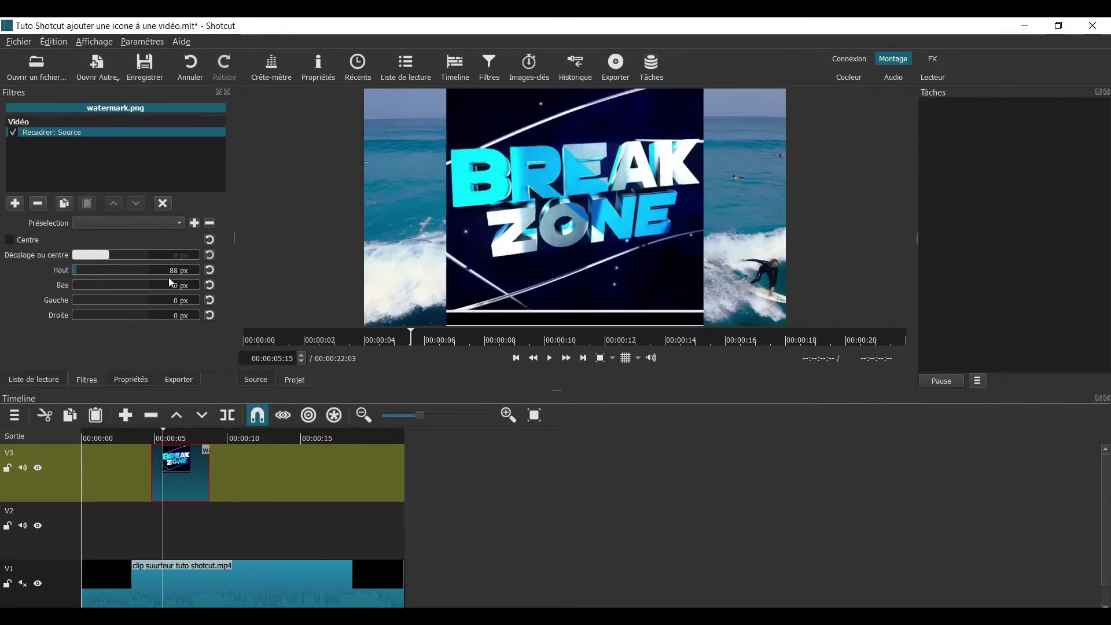
left_click_drag(79, 270, 63, 271)
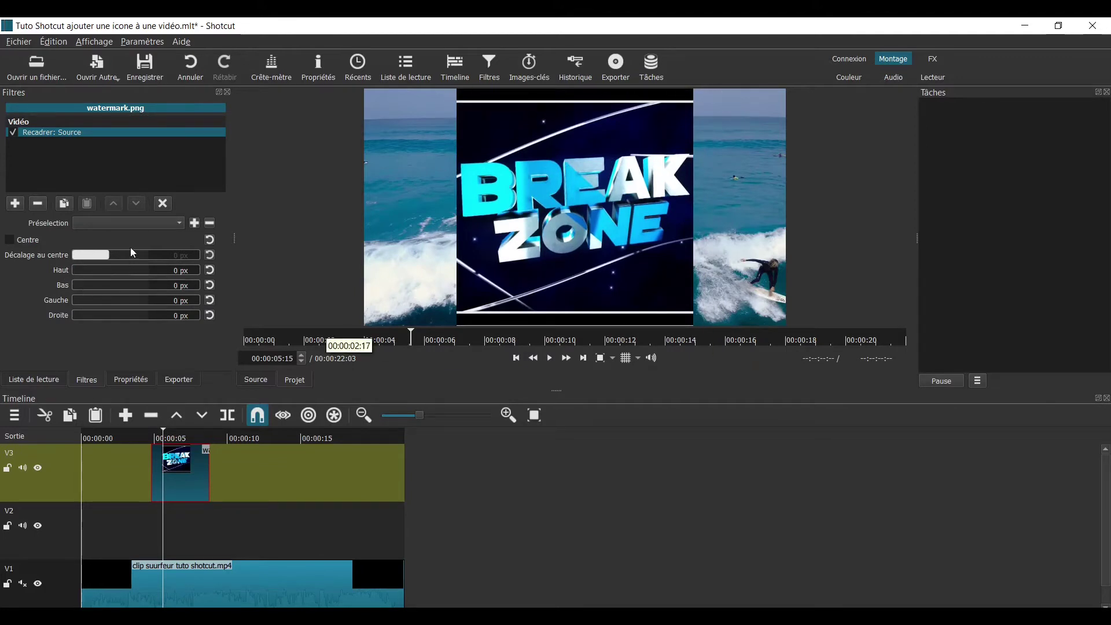
- Set the watermark's crop to 60 px for both "Haut" and "Bas"
double_click(176, 272)
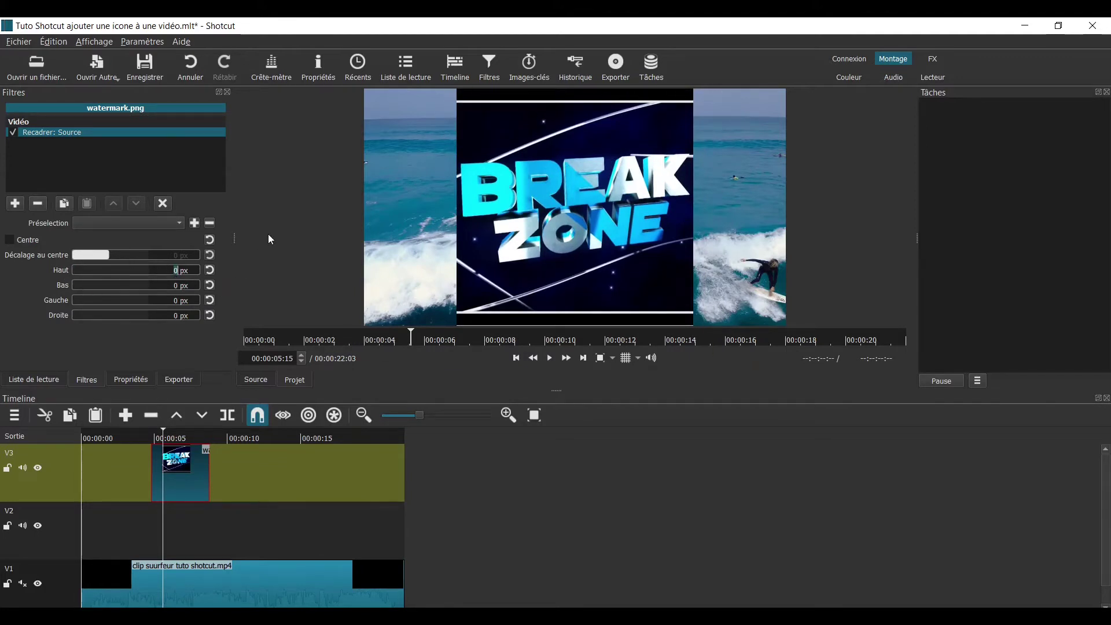
type("50")
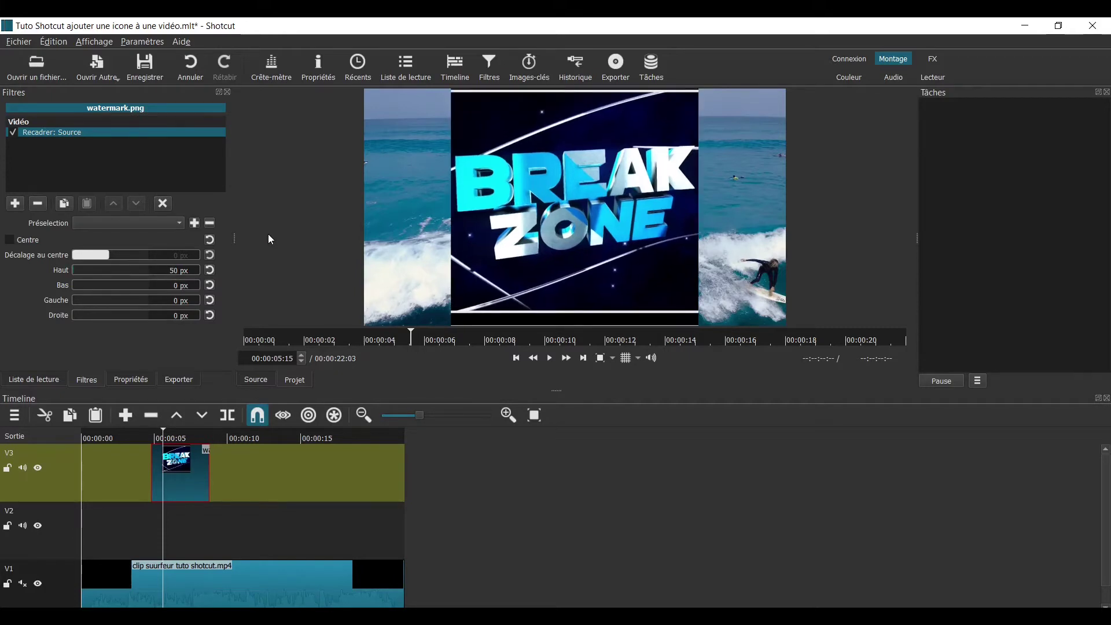
key("BackSpace")
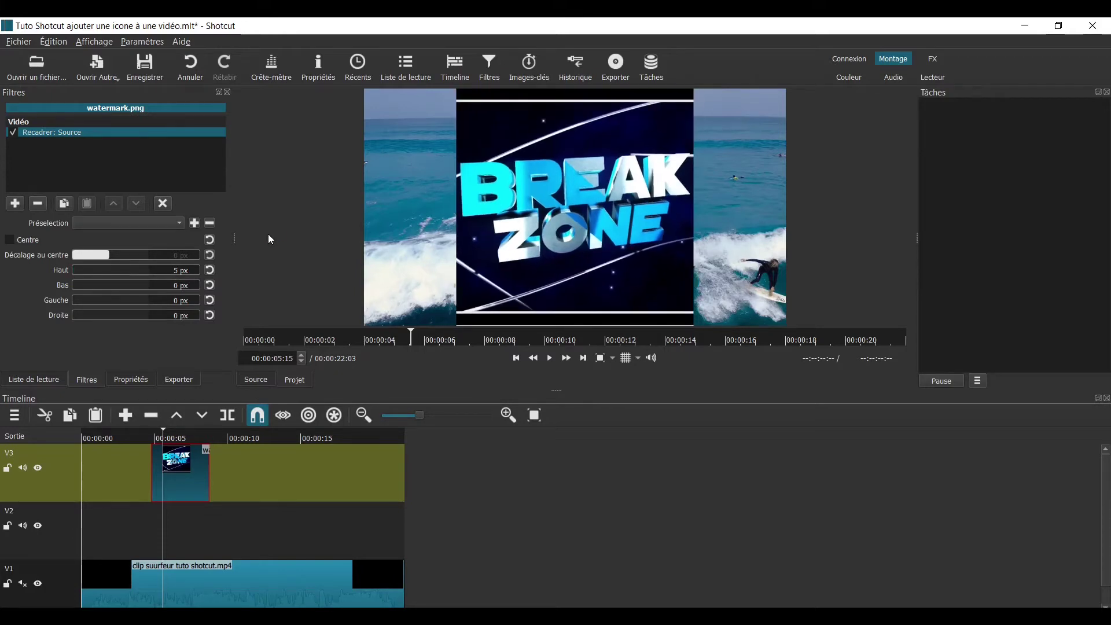
type("5")
key("BackSpace")
type("60")
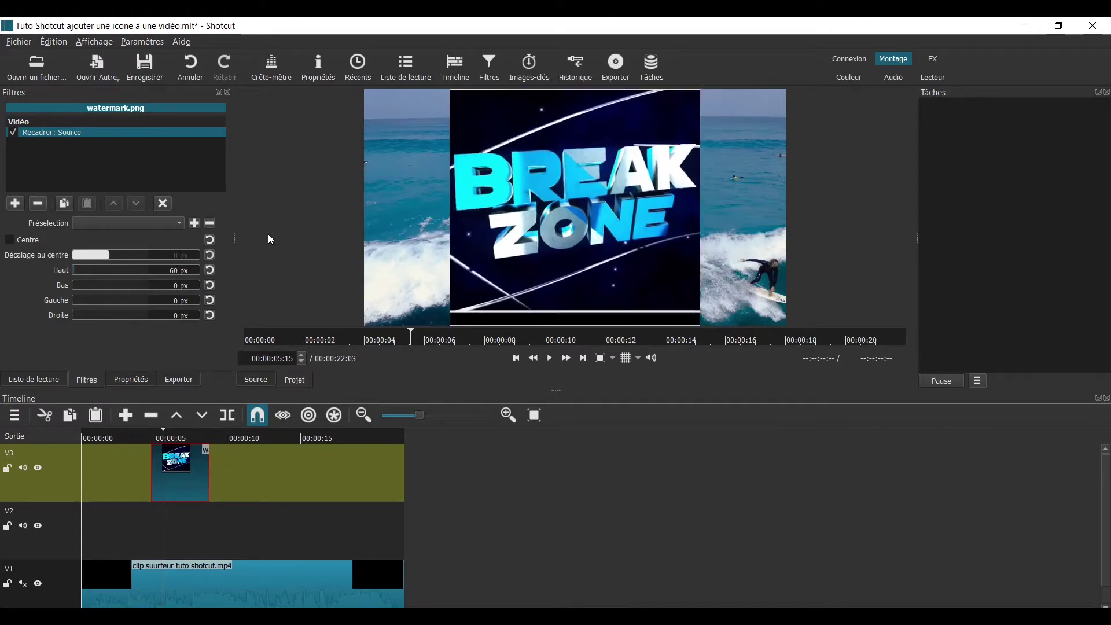
left_click(177, 285)
key("BackSpace")
type("60")
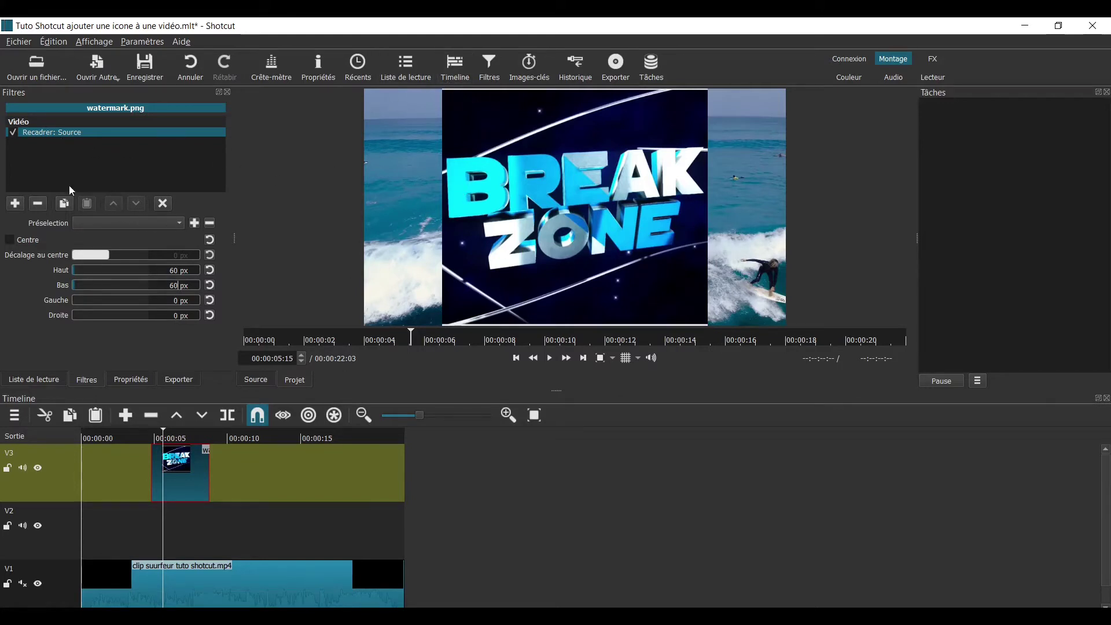
- Add the "Taille, Position & Rotation" filter to the watermark and shrink the image to about 183 x 184
left_click(15, 203)
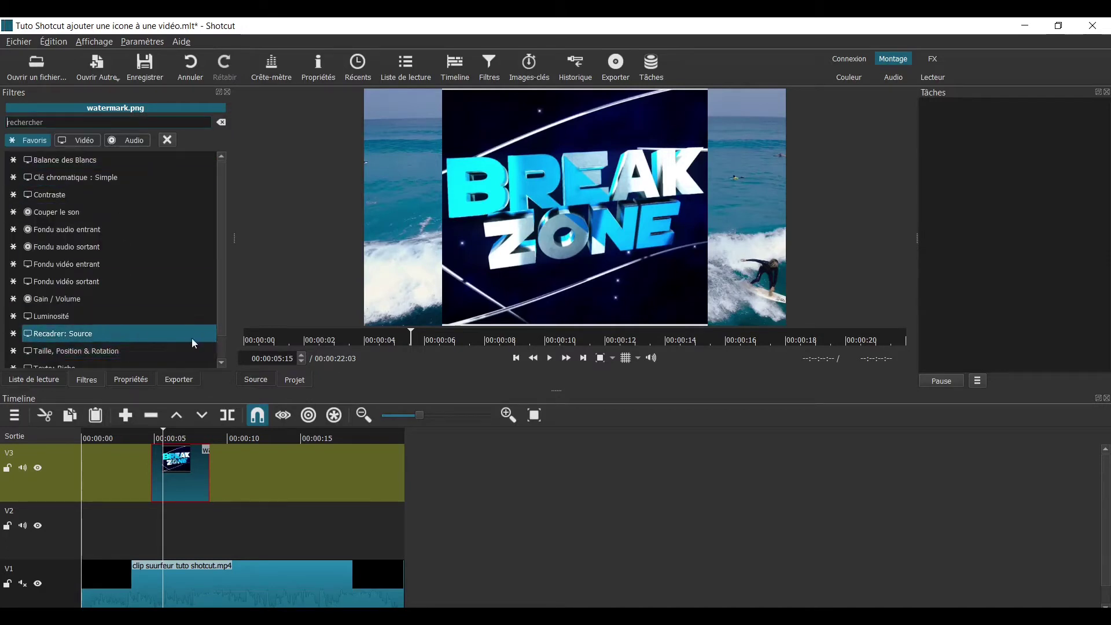
left_click(97, 351)
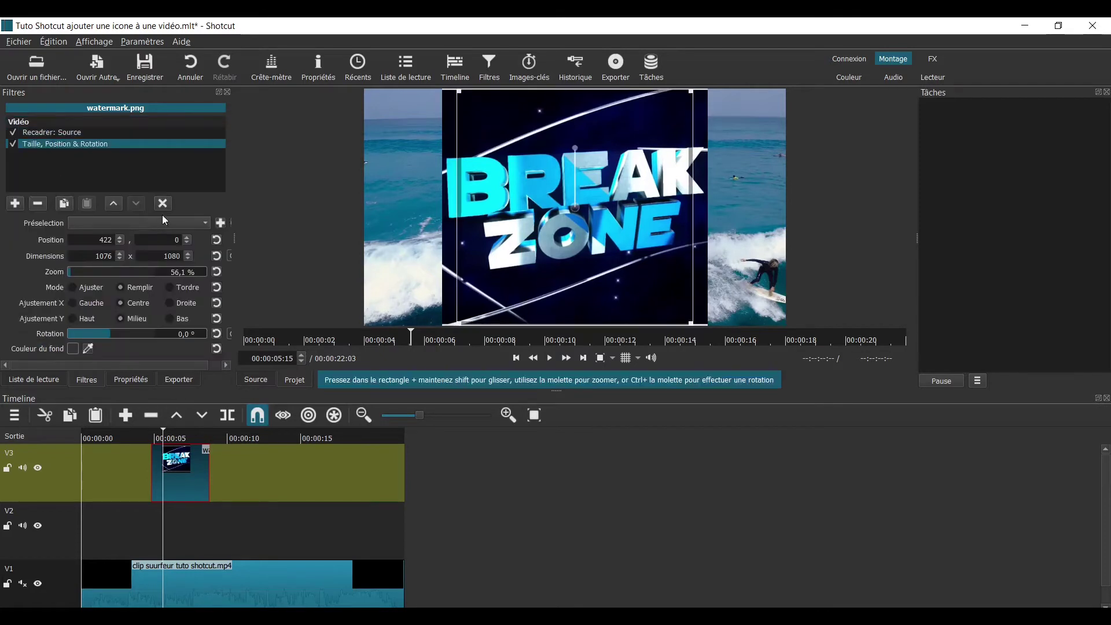
left_click_drag(691, 92, 513, 291)
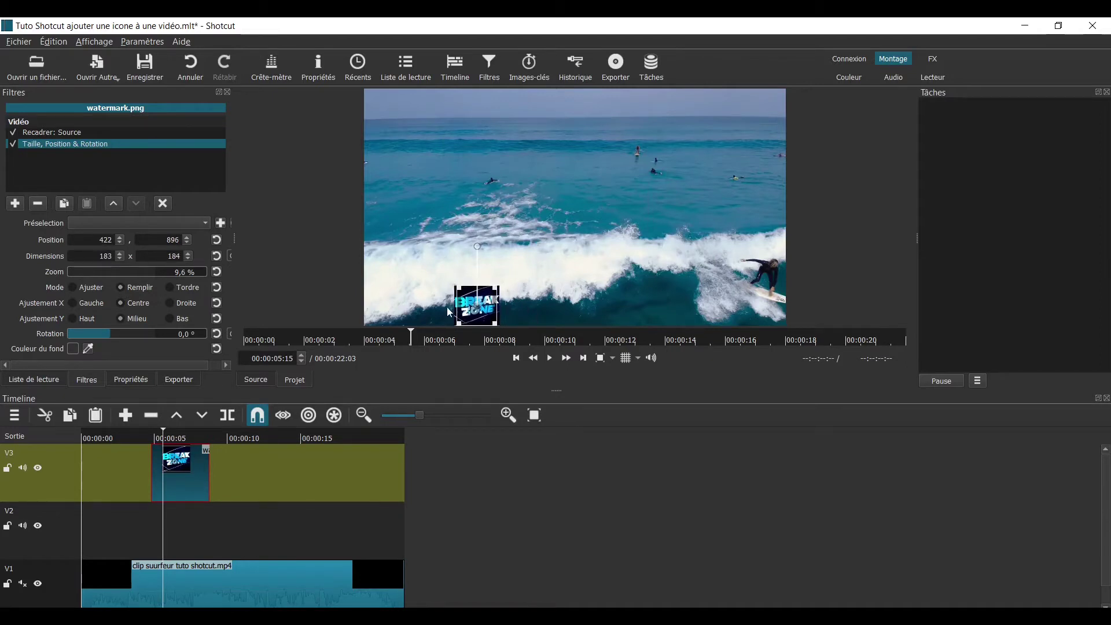
- Move the watermark to the lower-right corner of the video frame, at about position 1729, 906
left_click_drag(478, 310, 771, 306)
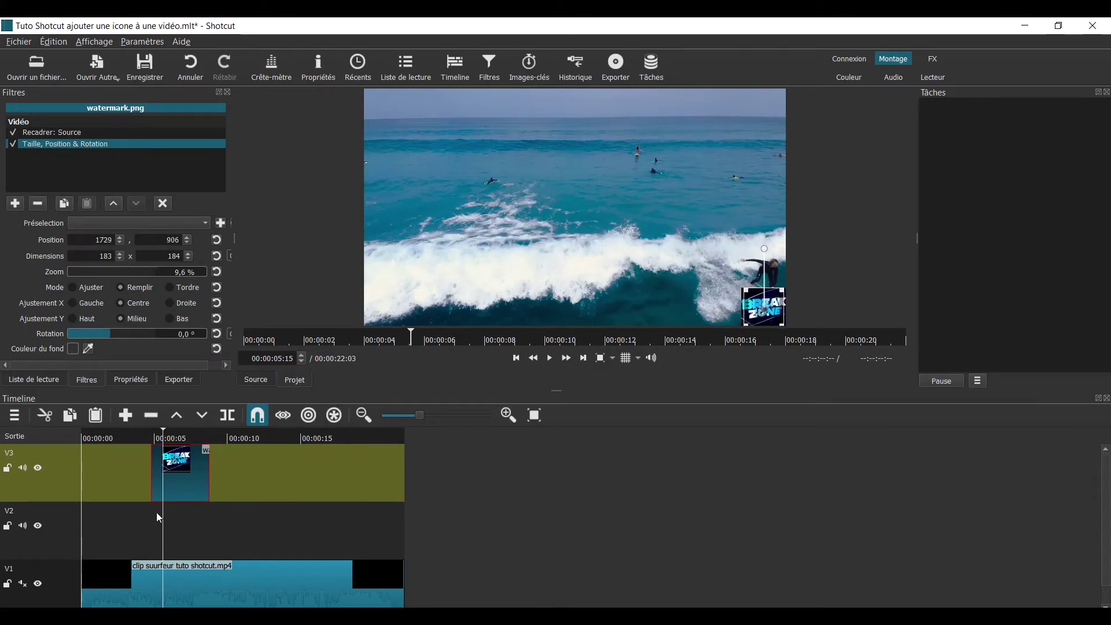
left_click(85, 485)
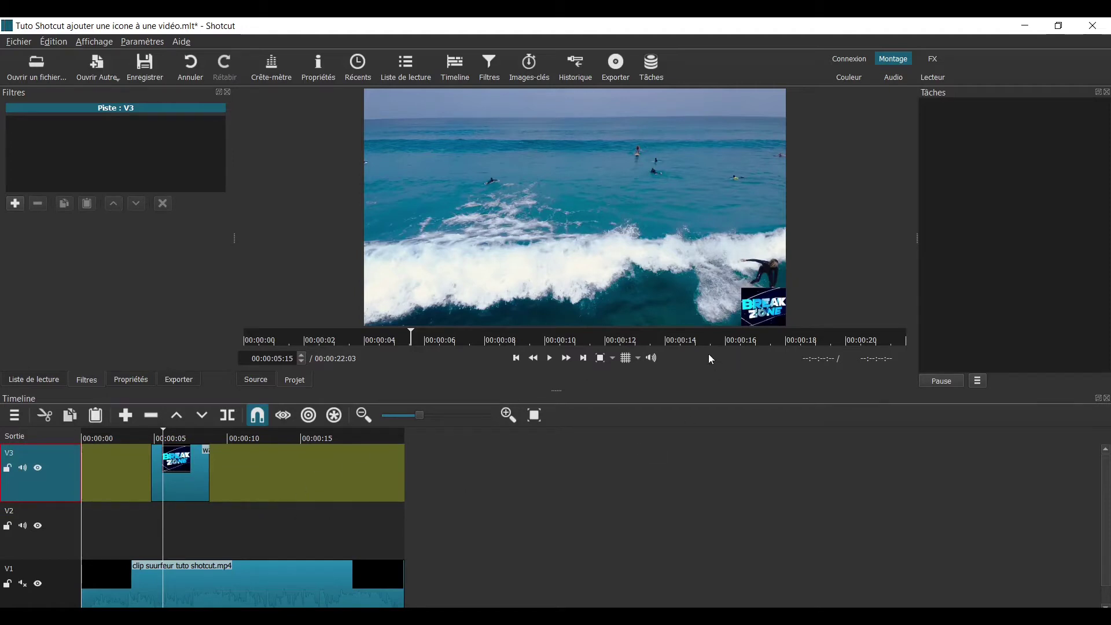
- Play the project from about 00:00:02:15 in an enlarged preview to check the watermark over the footage
left_click(119, 532)
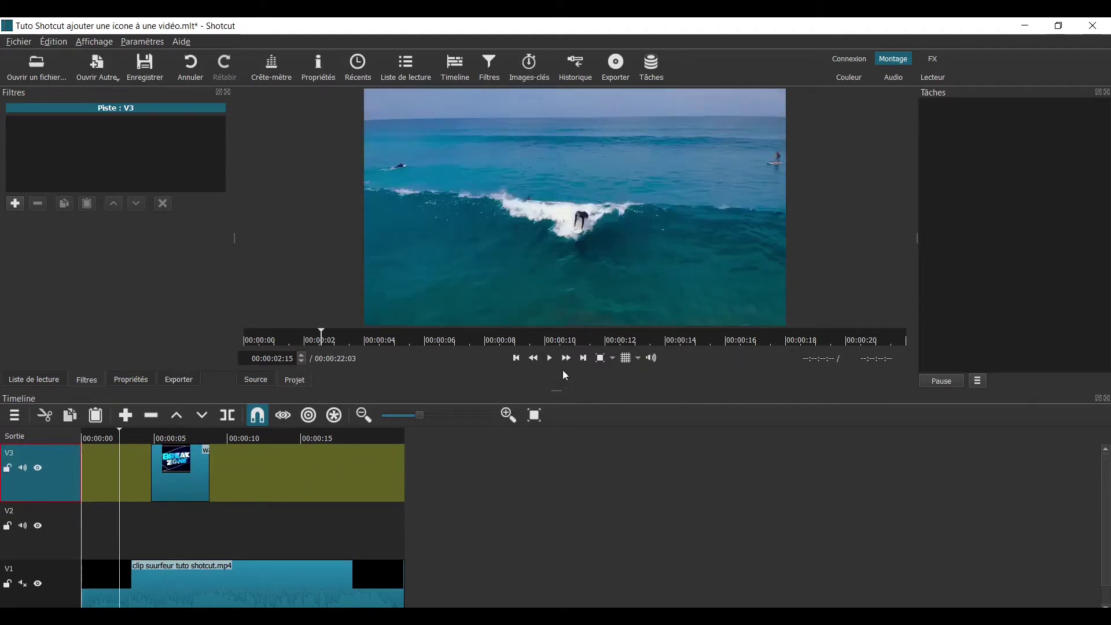
left_click(550, 358)
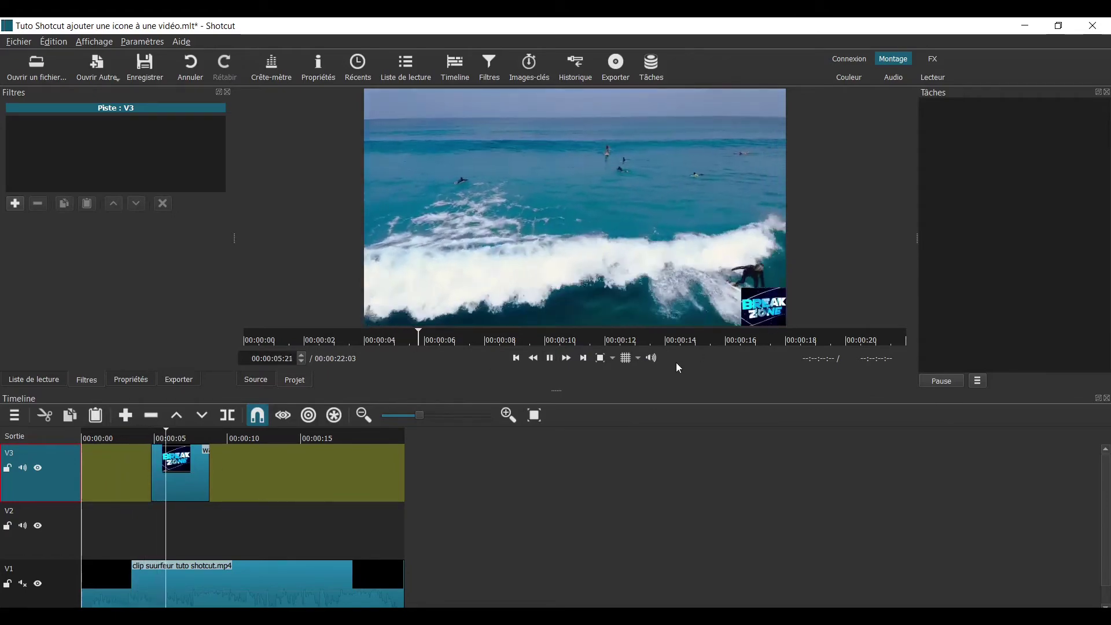
left_click_drag(552, 390, 570, 487)
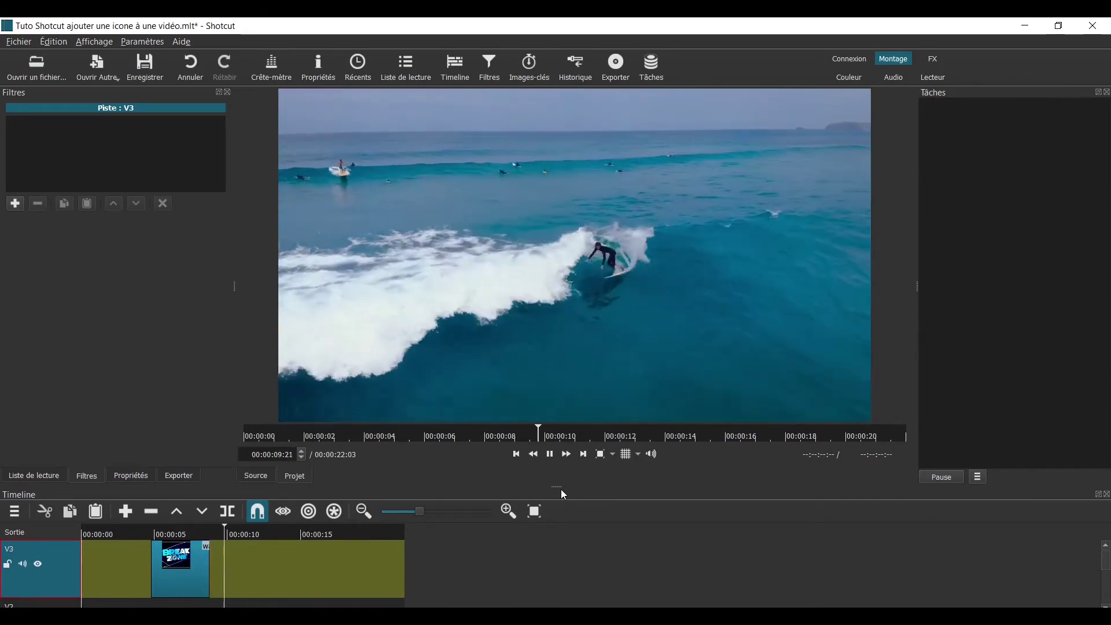
left_click_drag(561, 487, 545, 376)
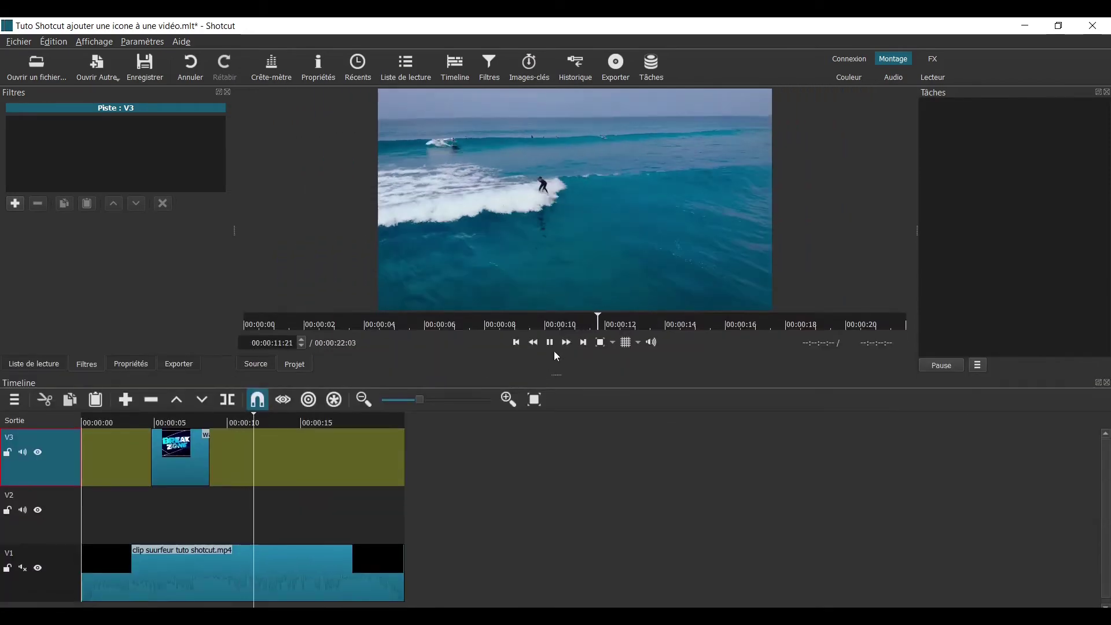
left_click(553, 346)
left_click(182, 508)
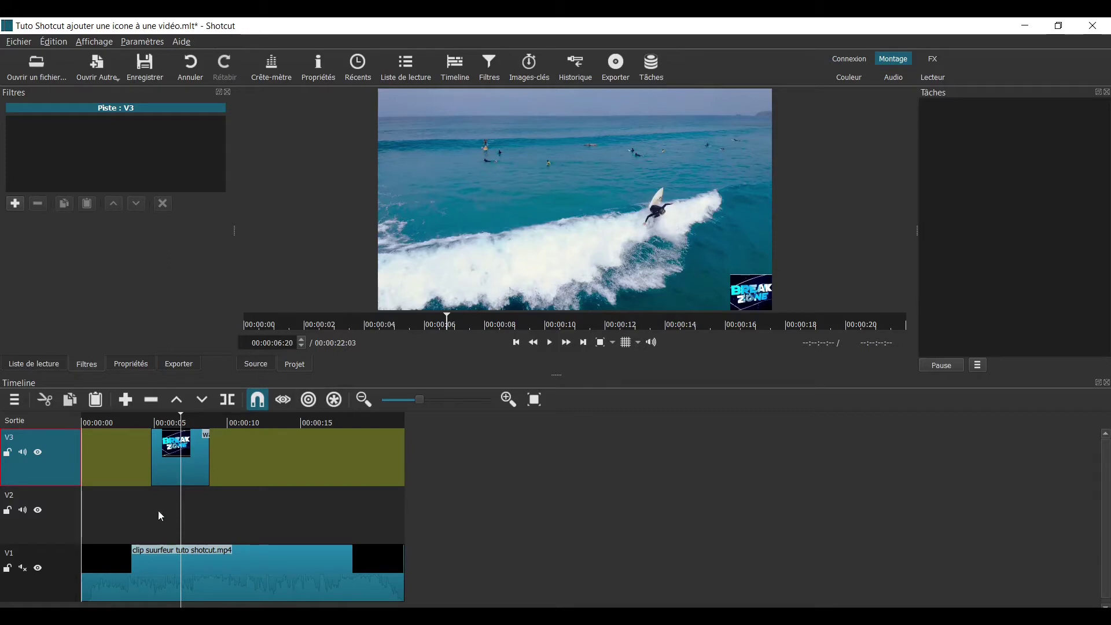
- Move the watermark clip to the start of track V3 and extend it to the end of the surfing clip
left_click(161, 465)
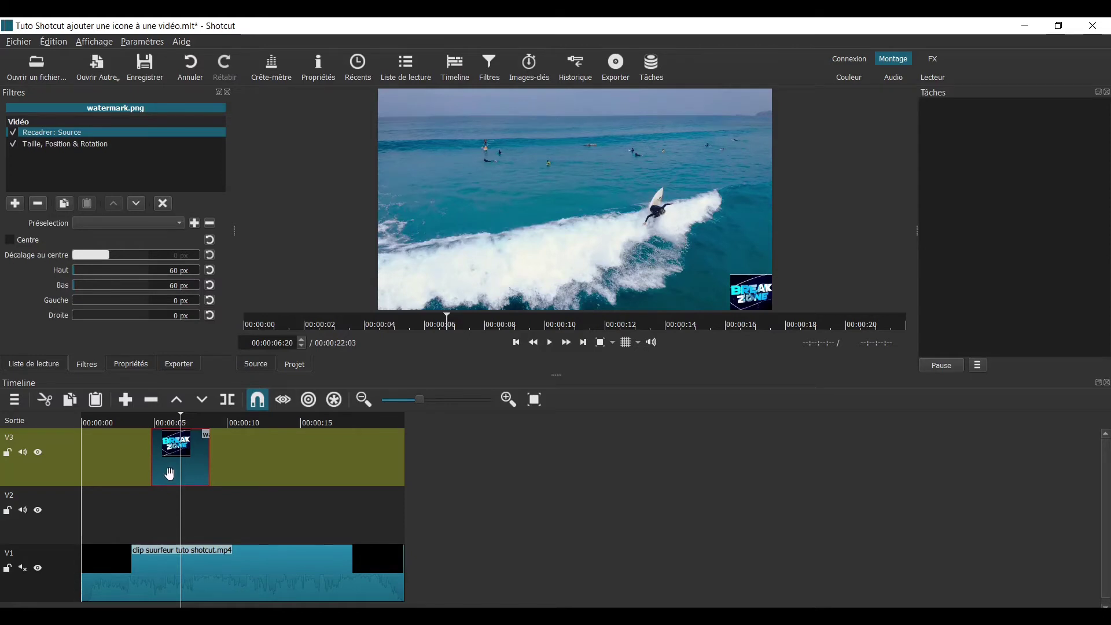
left_click_drag(169, 471, 95, 471)
left_click_drag(122, 507, 64, 463)
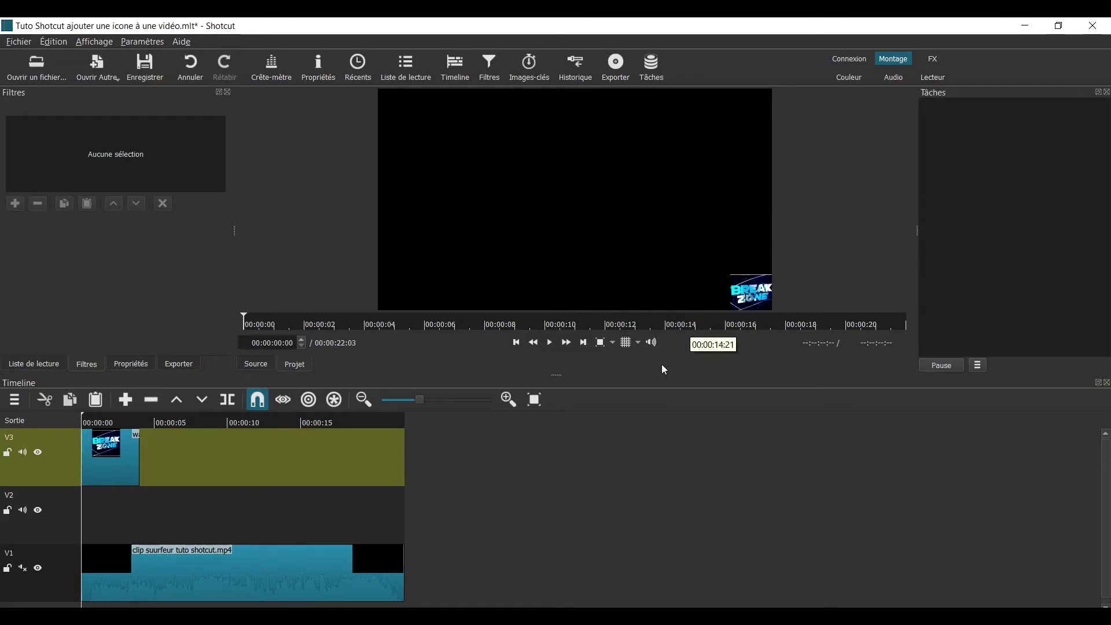
left_click(120, 460)
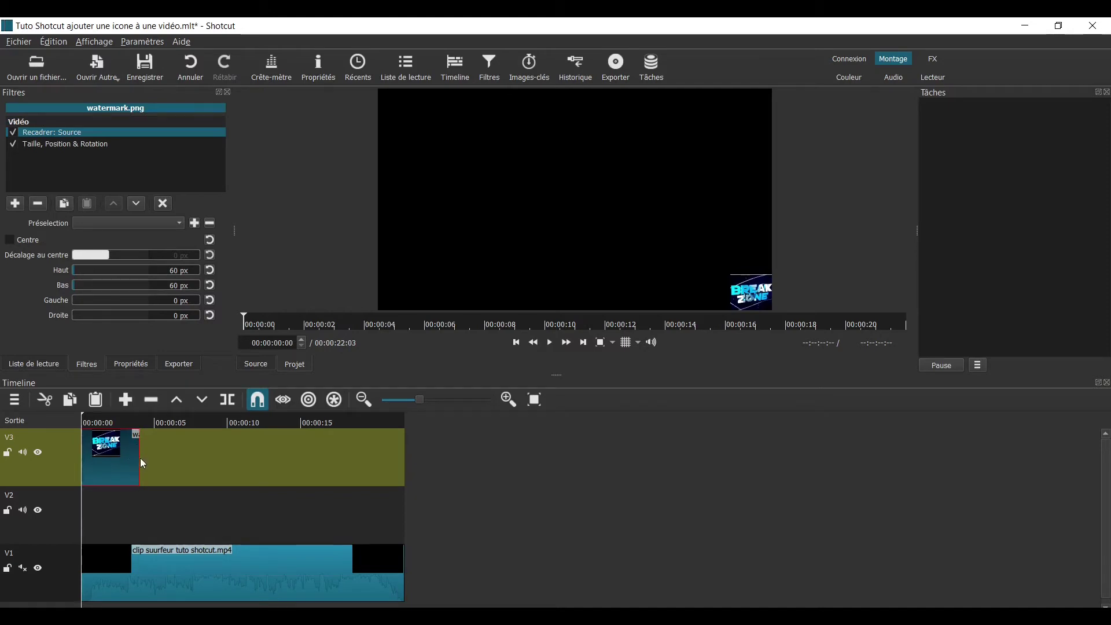
left_click_drag(144, 458, 410, 462)
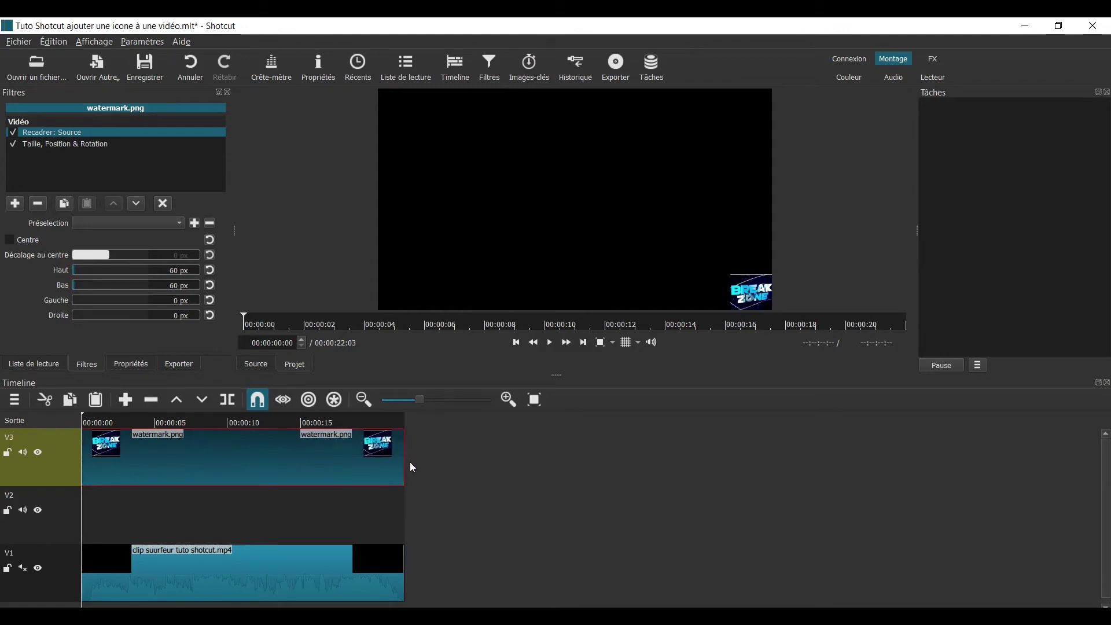
- Add the "Fondu vidéo entrant" and "Fondu vidéo sortant" filters to the watermark clip
left_click(18, 204)
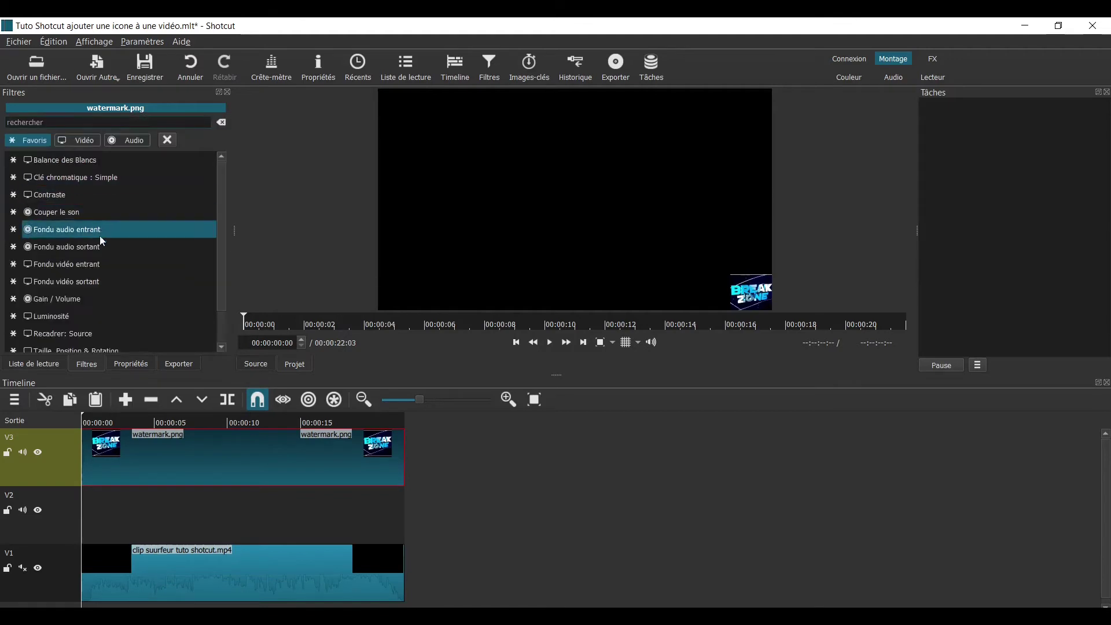
left_click(62, 266)
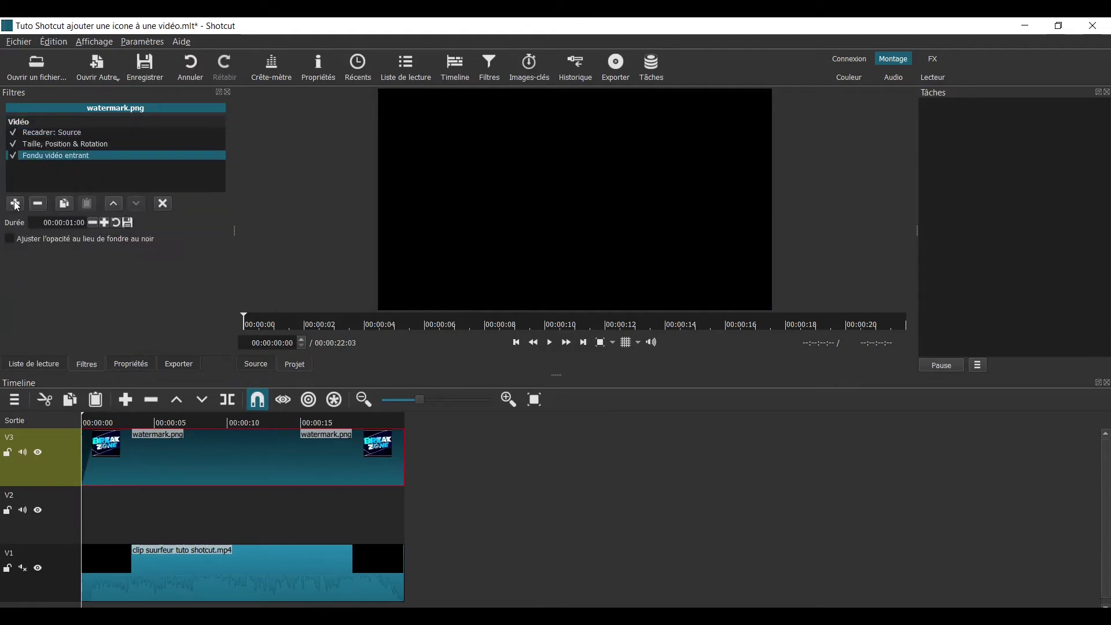
left_click(16, 204)
left_click(86, 280)
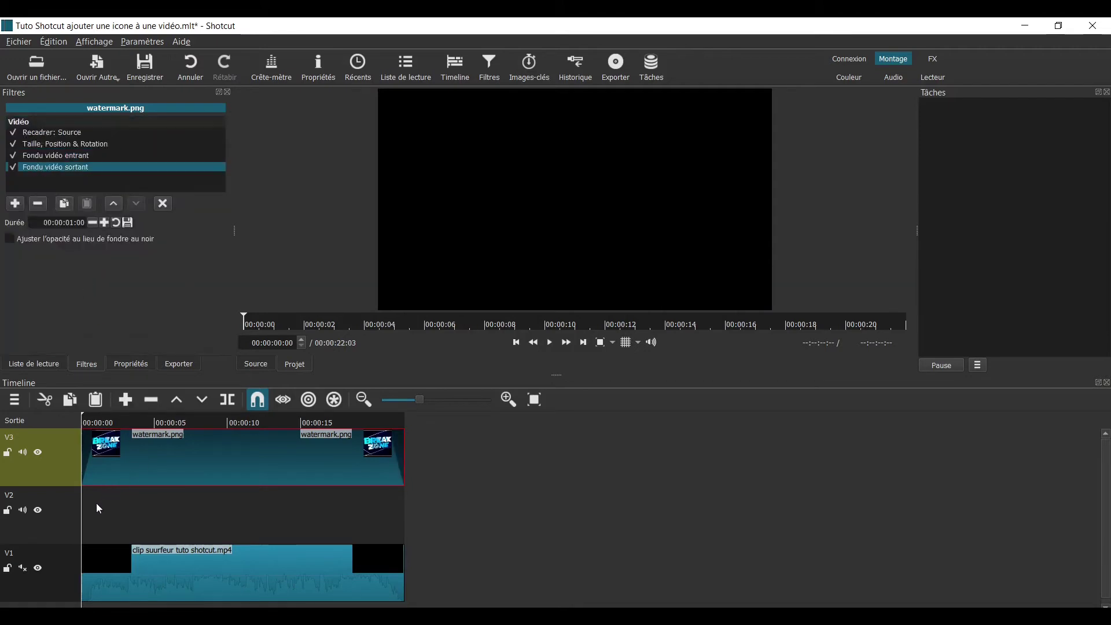
- Play the project from the beginning to the end and replay its middle to review the full-length watermark and its fades
left_click(553, 346)
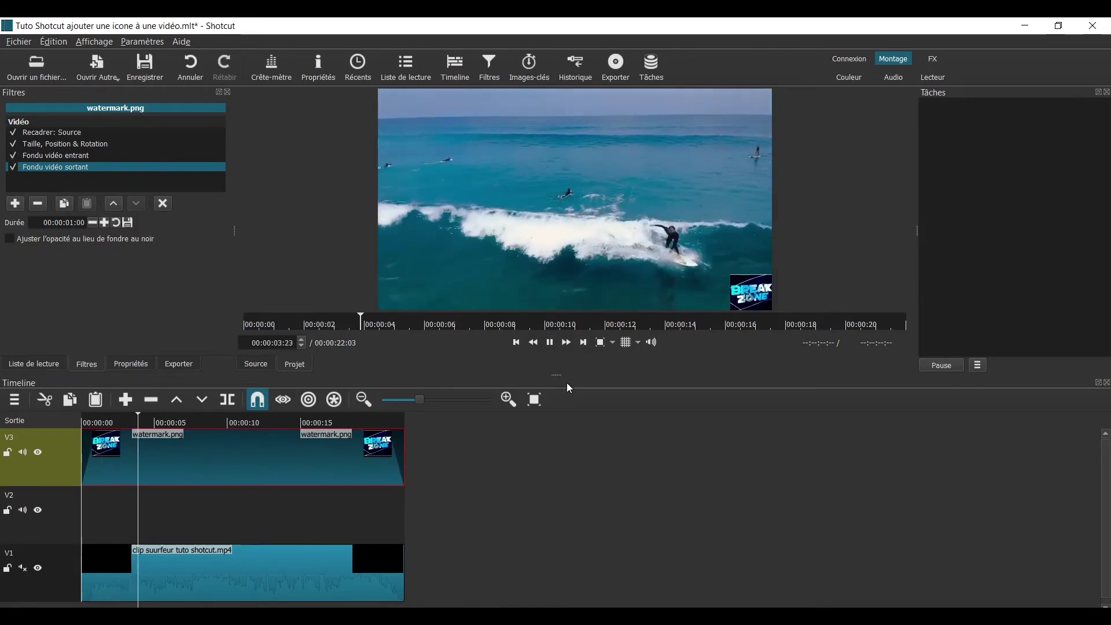
left_click(72, 569)
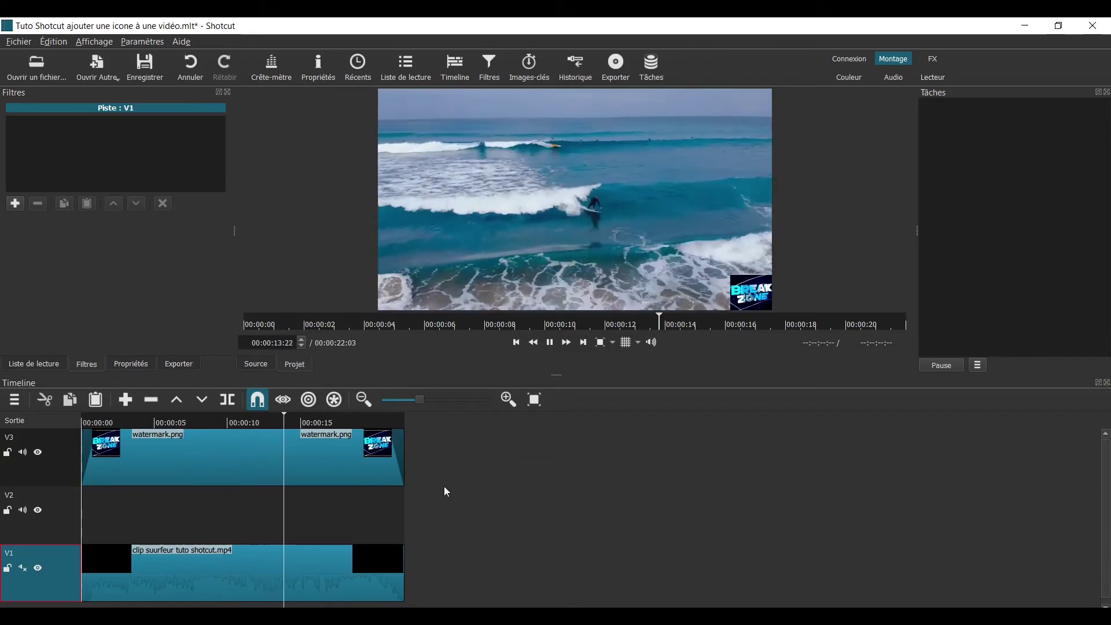
left_click_drag(558, 375, 554, 484)
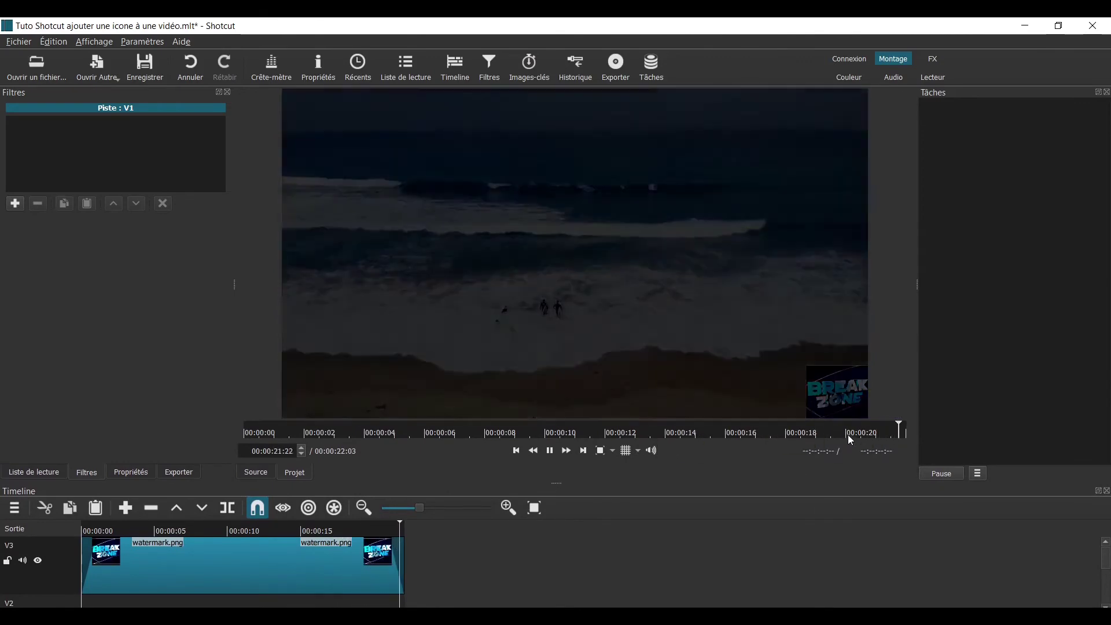
left_click_drag(556, 483, 578, 375)
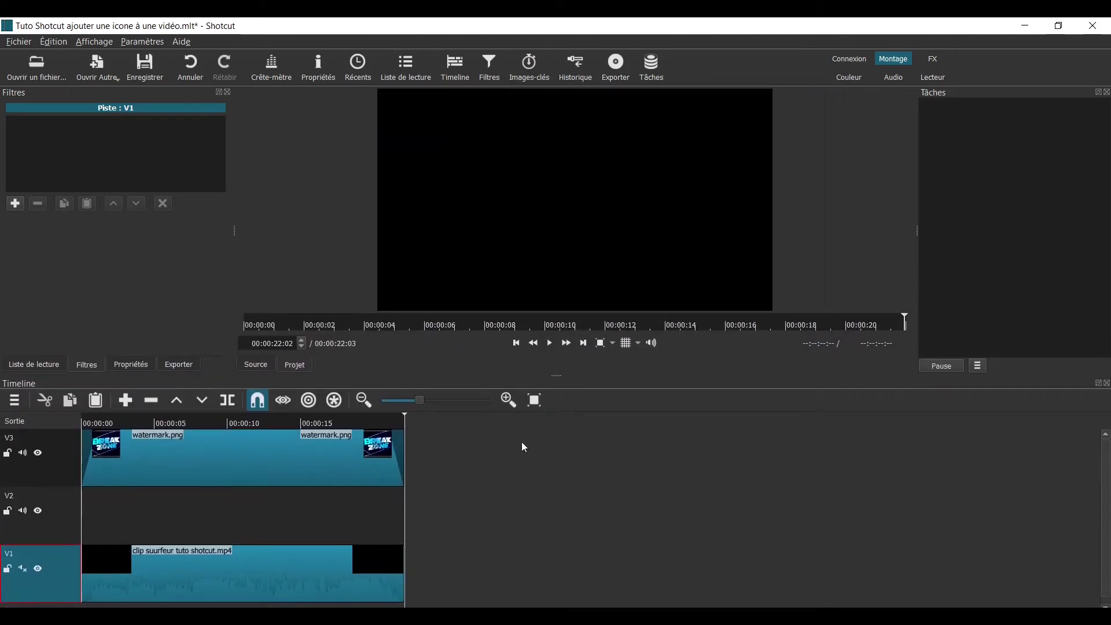
left_click(215, 512)
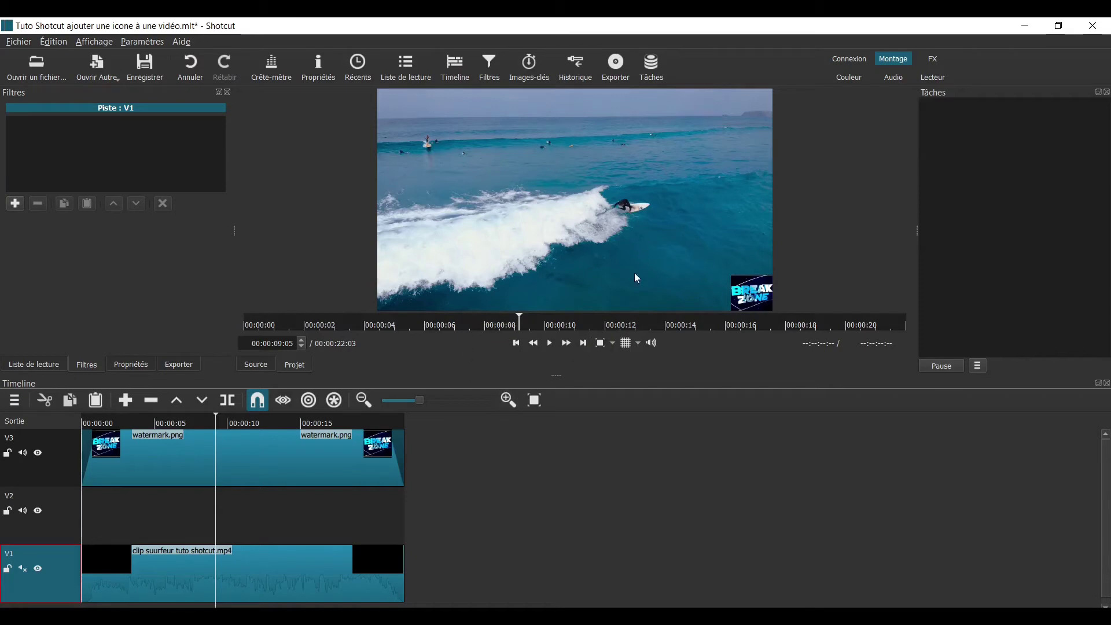
left_click(550, 344)
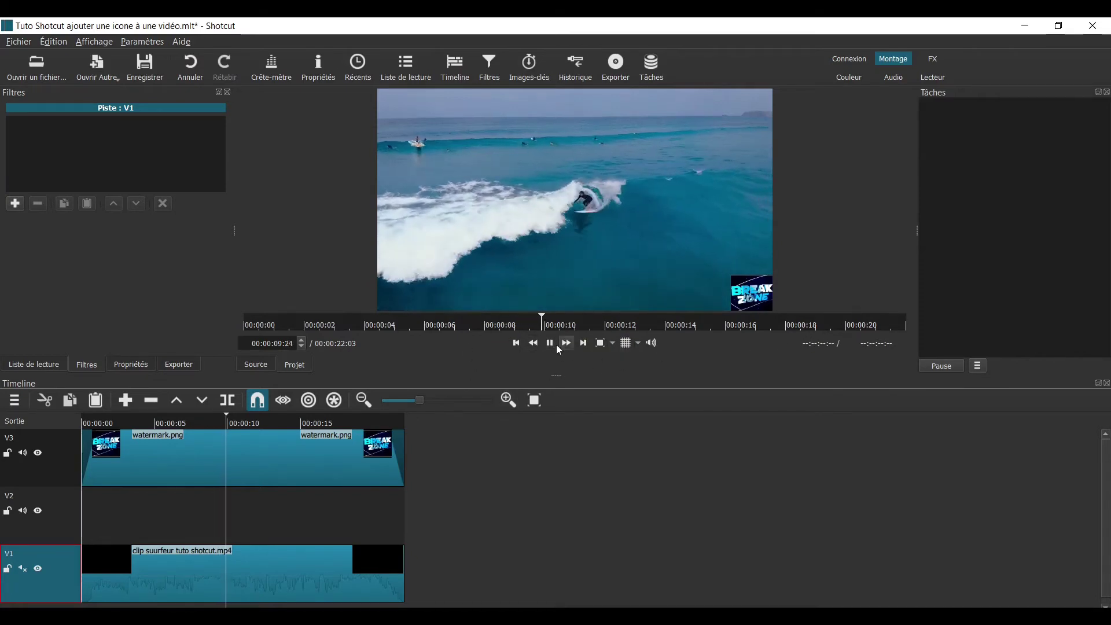
left_click(552, 346)
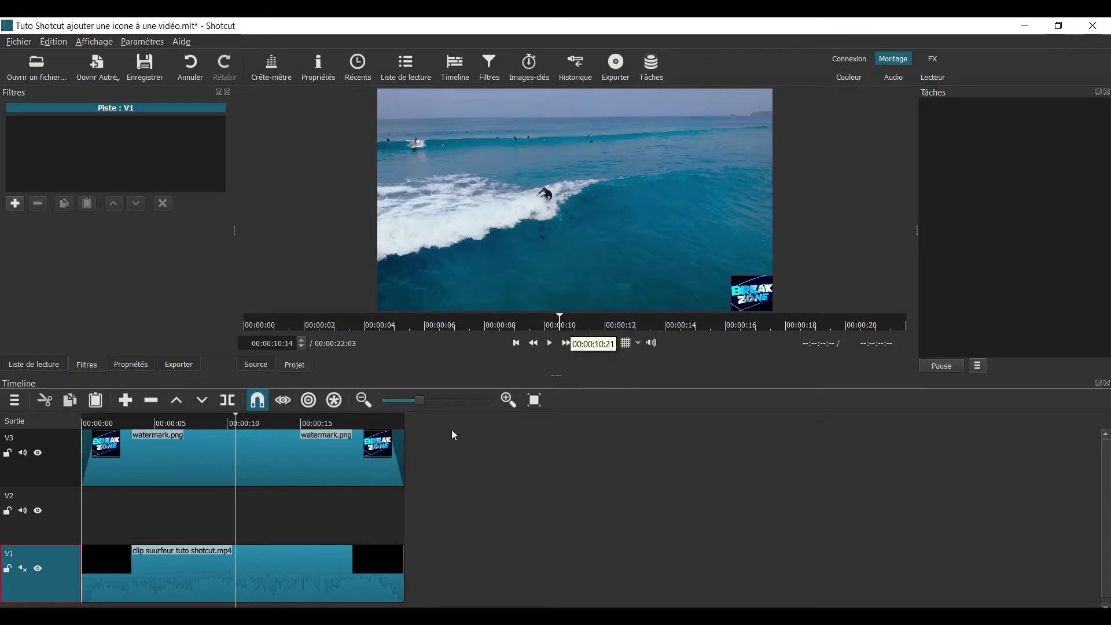
- Create a new "Couleur" clip in opaque white, #FFFFFFFF
left_click(105, 76)
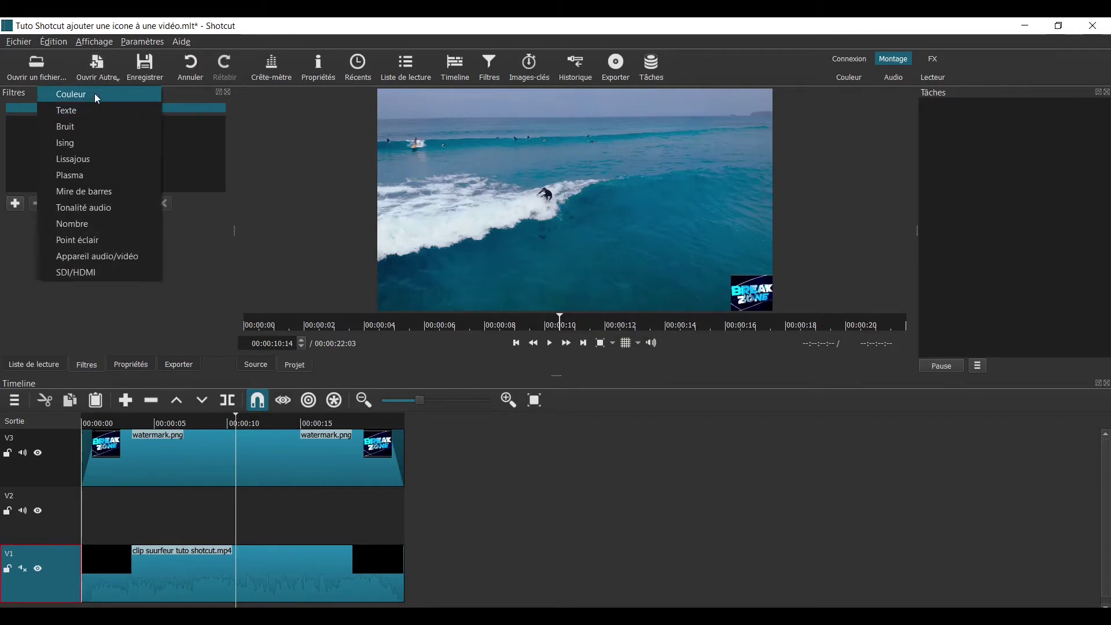
left_click(95, 94)
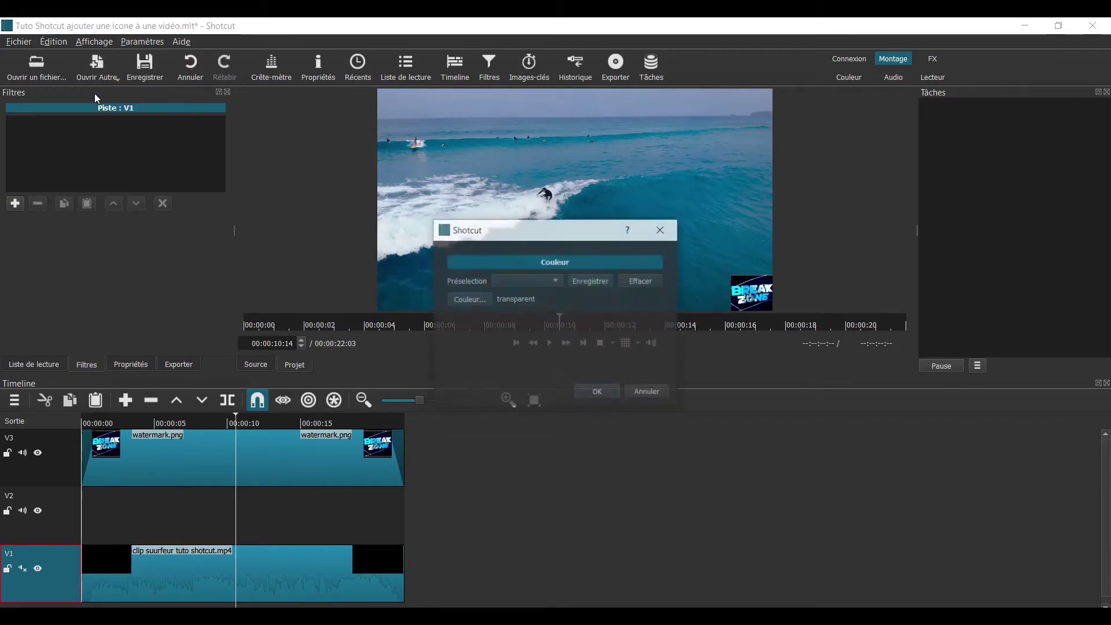
left_click(477, 299)
left_click(524, 278)
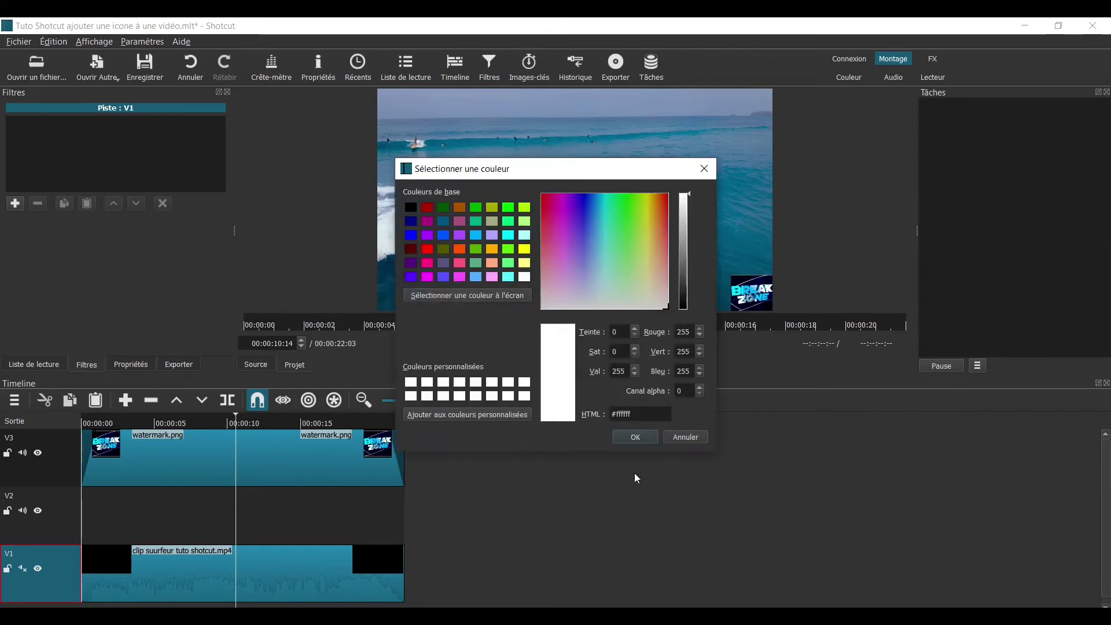
left_click(634, 439)
left_click(603, 388)
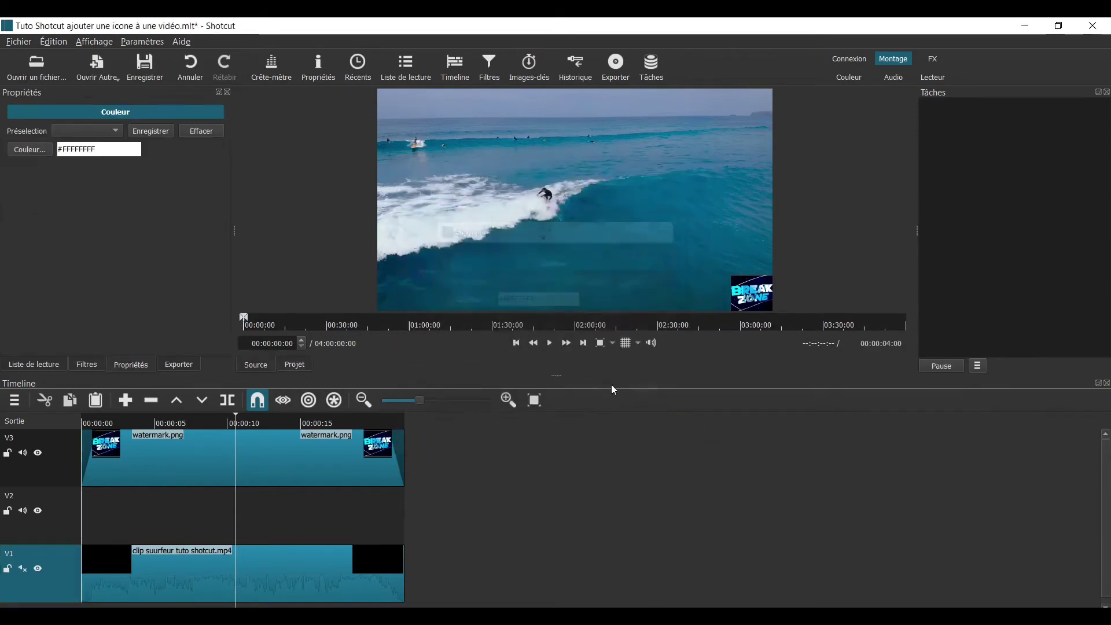
- Add the white colour clip to the playlist and place it on track V2, between the watermark and the surfing footage
left_click(60, 363)
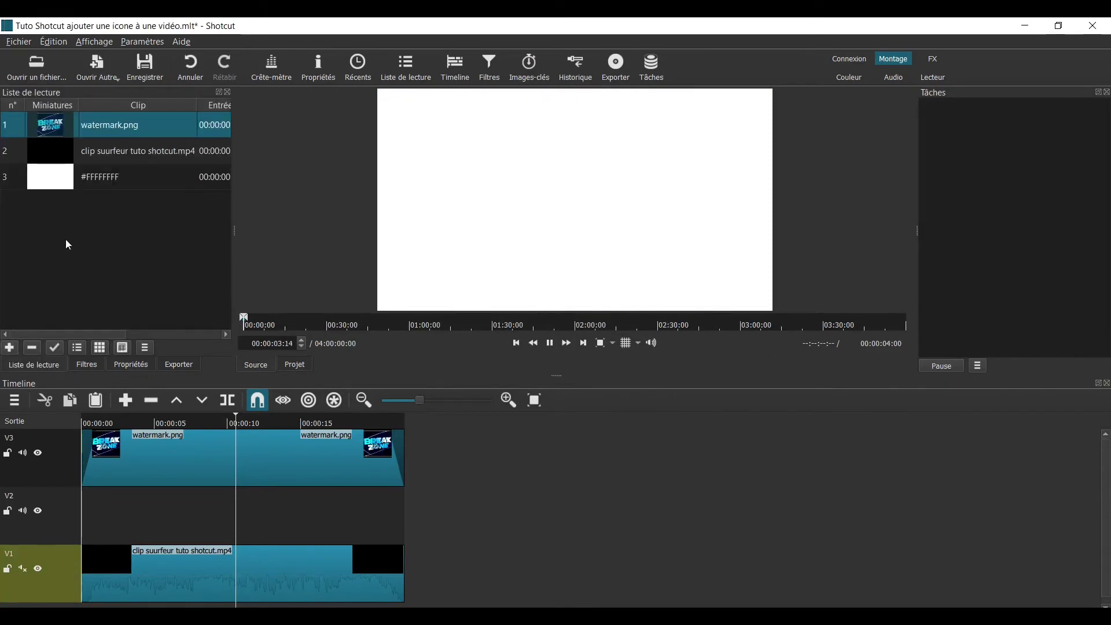
left_click(103, 184)
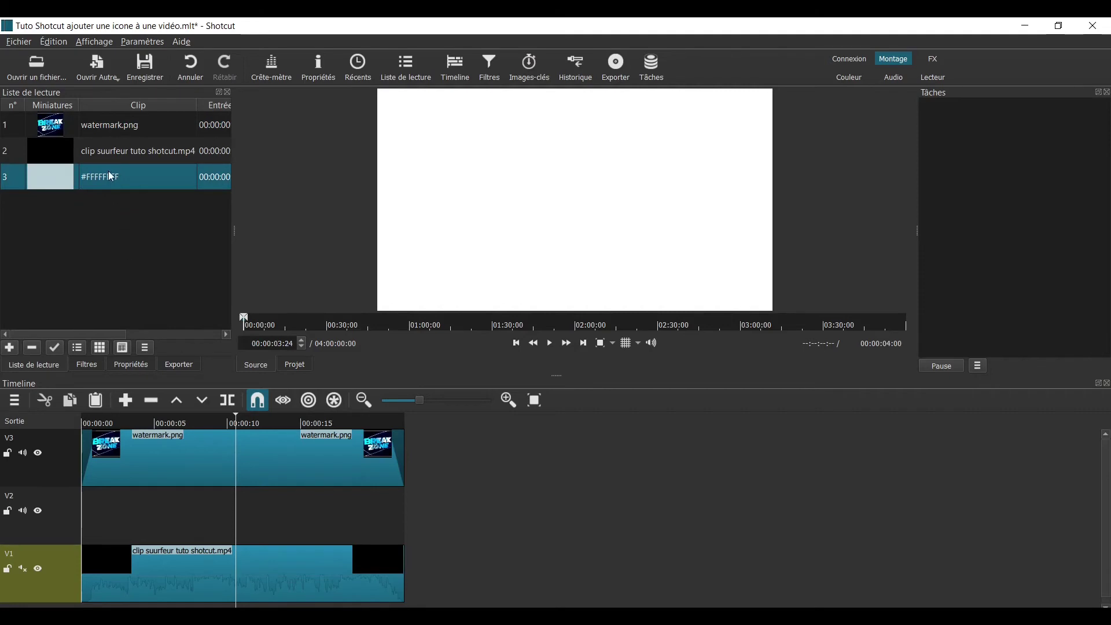
left_click_drag(109, 174, 204, 510)
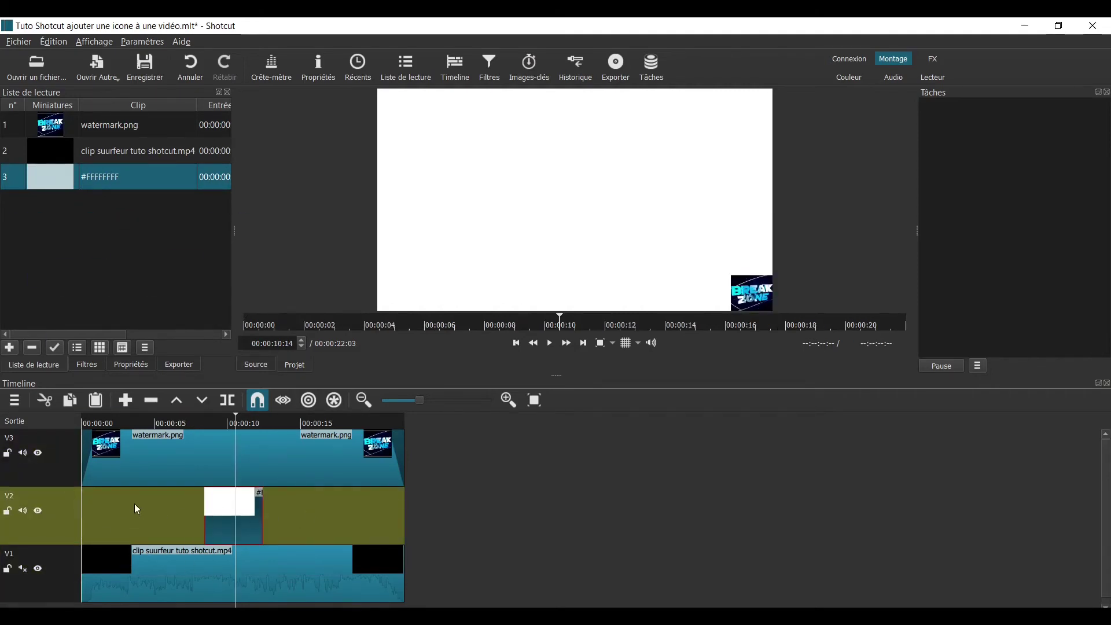
left_click_drag(135, 504, 231, 510)
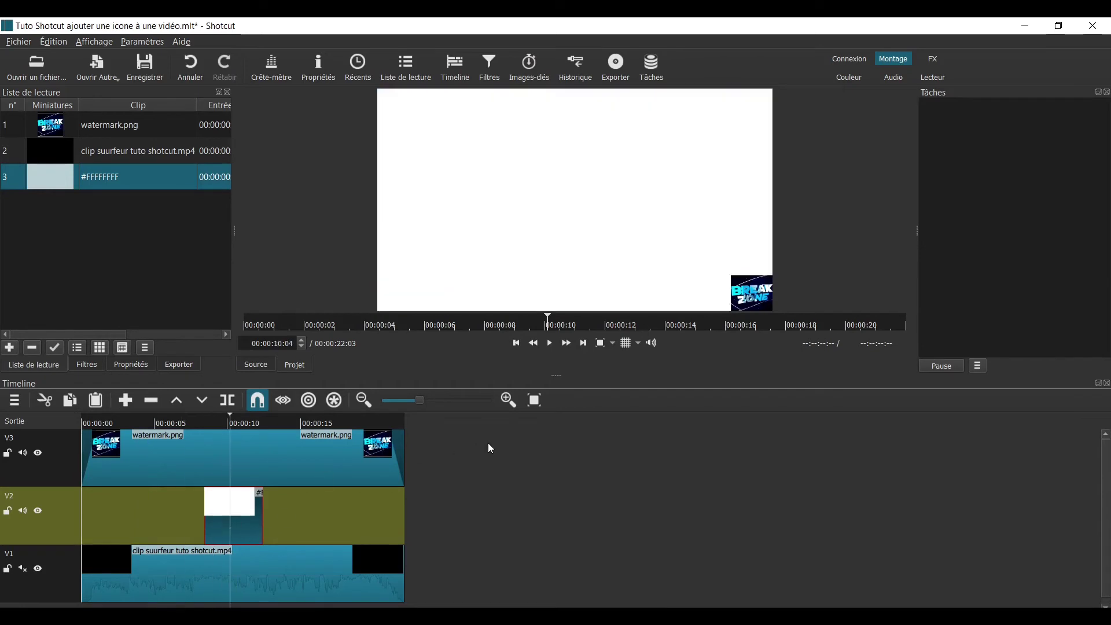
- Add the "Recadrer: Source" filter to the white clip and crop "Haut" to 584 px and "Bas" to 288 px
left_click(87, 365)
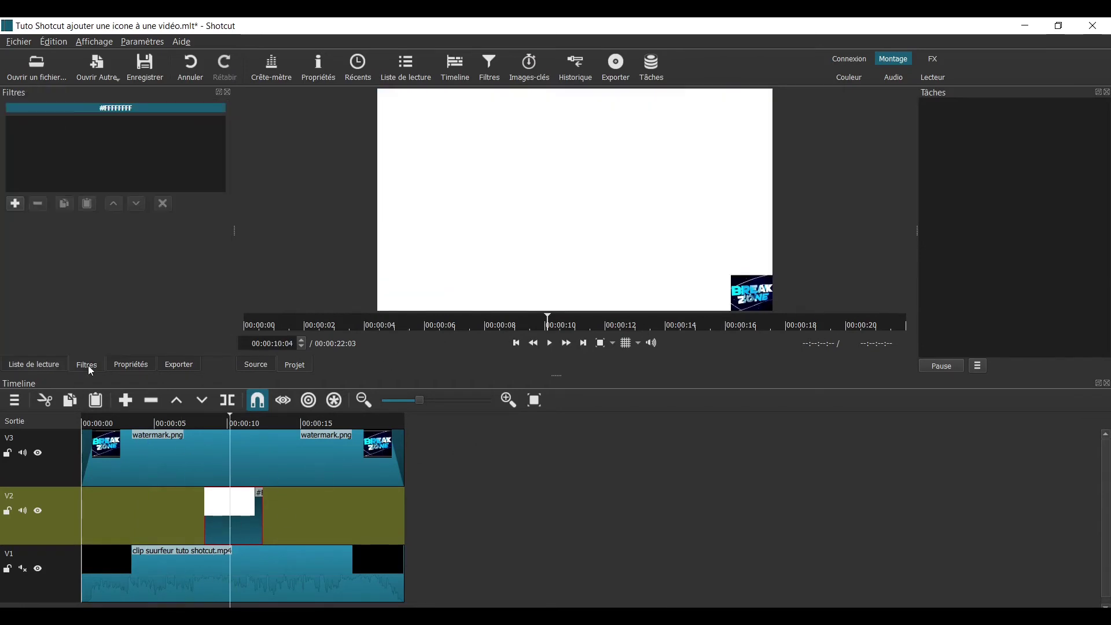
left_click(15, 203)
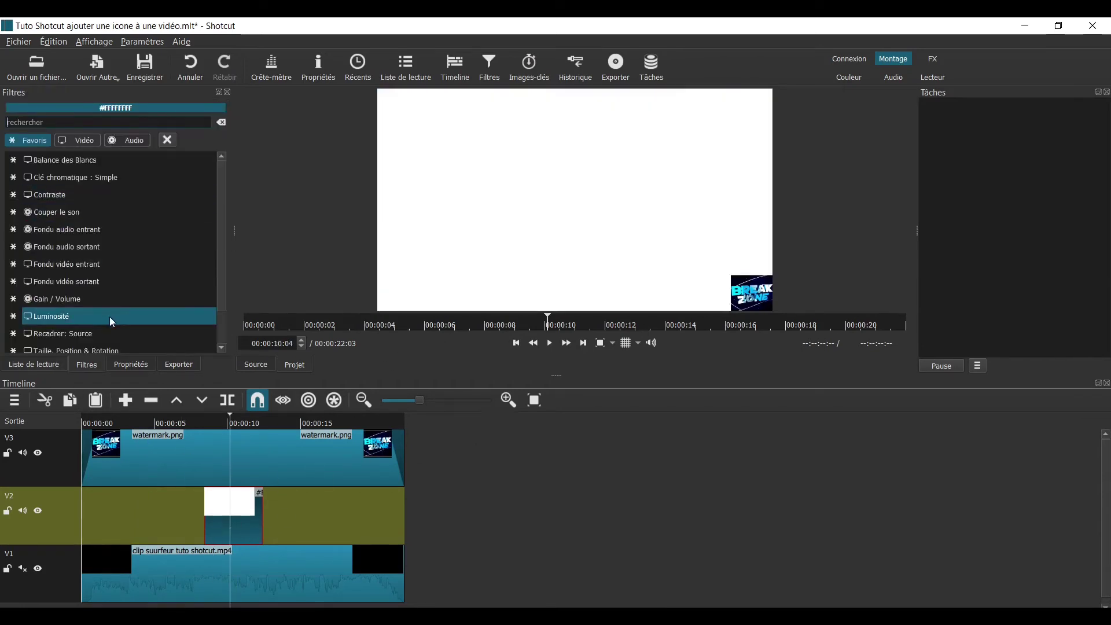
left_click(100, 336)
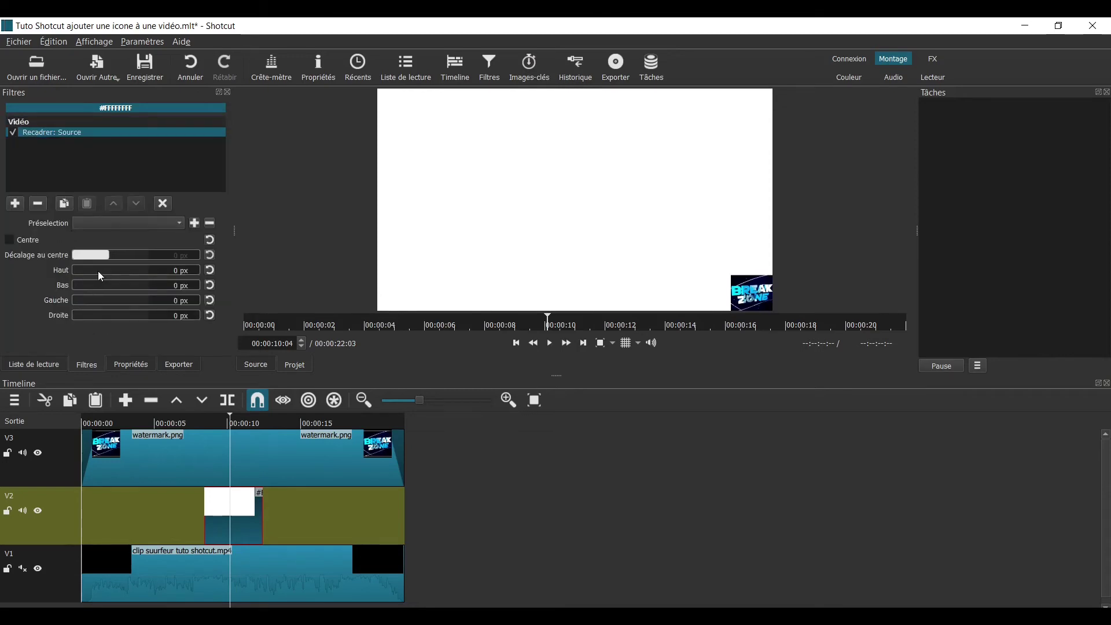
mouse_move(98, 271)
left_mouse_down()
mouse_move(114, 270)
mouse_move(93, 289)
left_mouse_up()
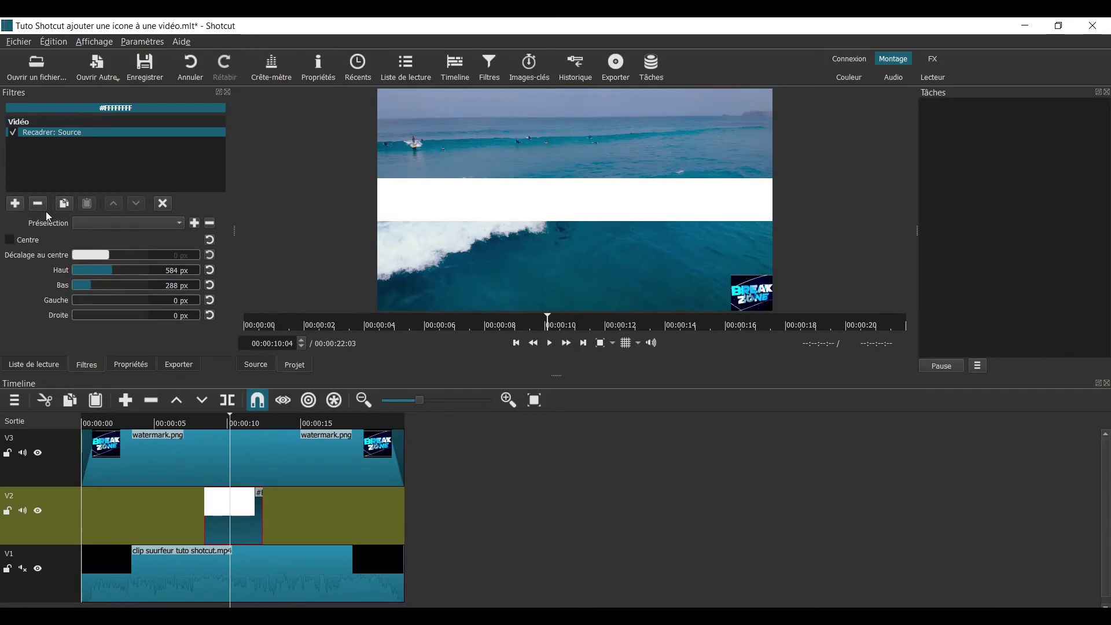
- Add the "Taille, Position & Rotation" filter to the white clip, shrink it to about 1401 x 788 and move it to about 1696, 616
left_click(13, 207)
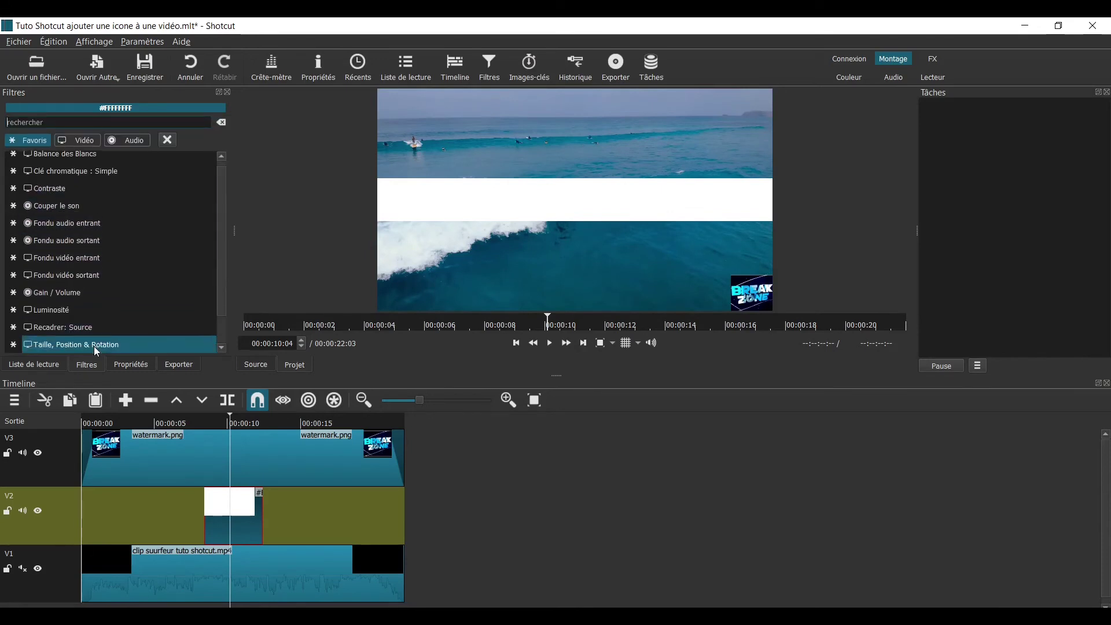
left_click(120, 345)
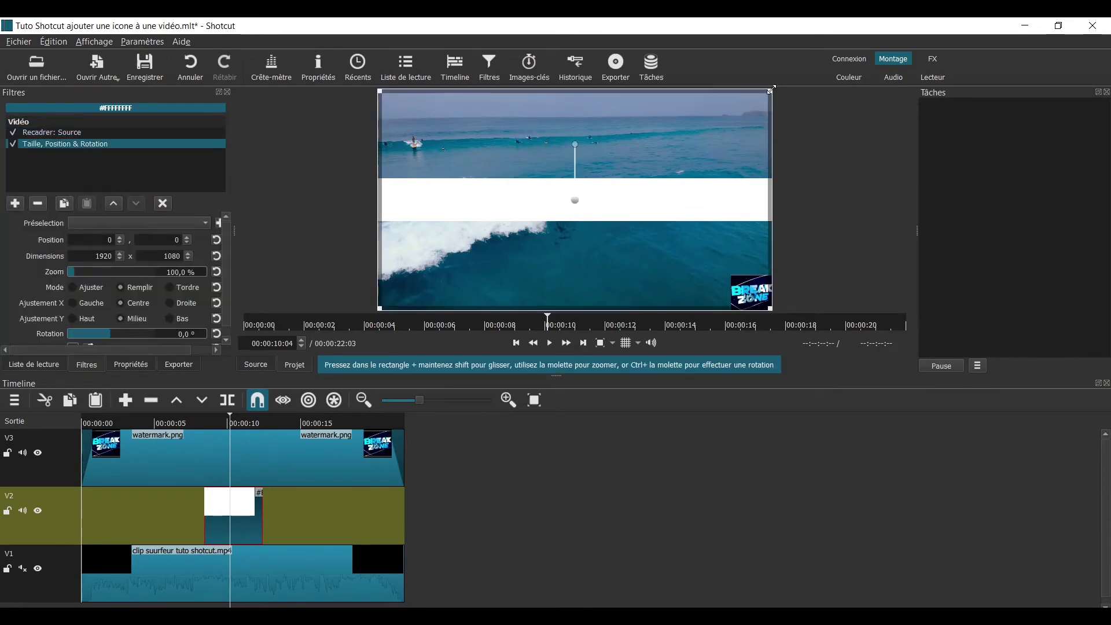
left_click_drag(773, 88, 675, 165)
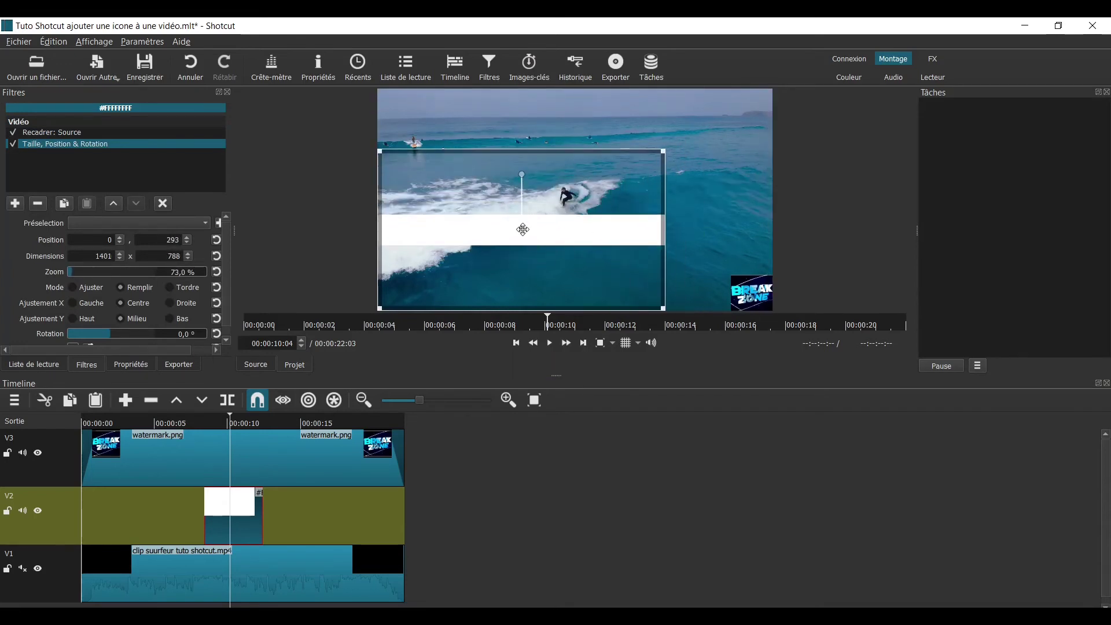
left_click_drag(523, 230, 879, 300)
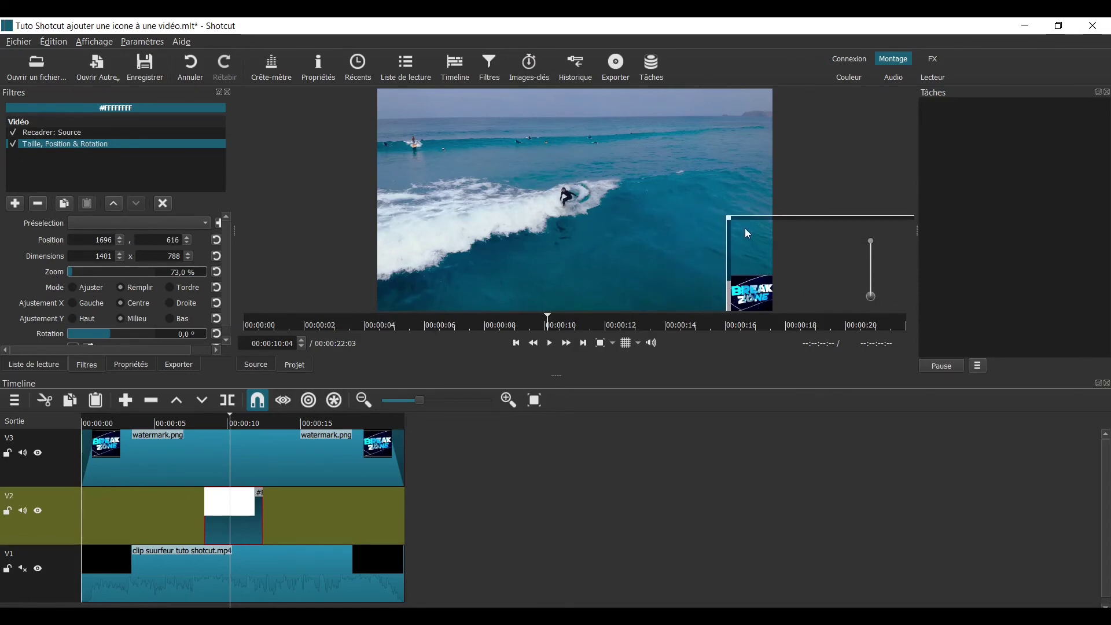
- Enlarge the white shape to 1810 x 1018 and move it to 1705, 484 so it borders the watermark, then deselect it
left_click_drag(730, 218, 643, 169)
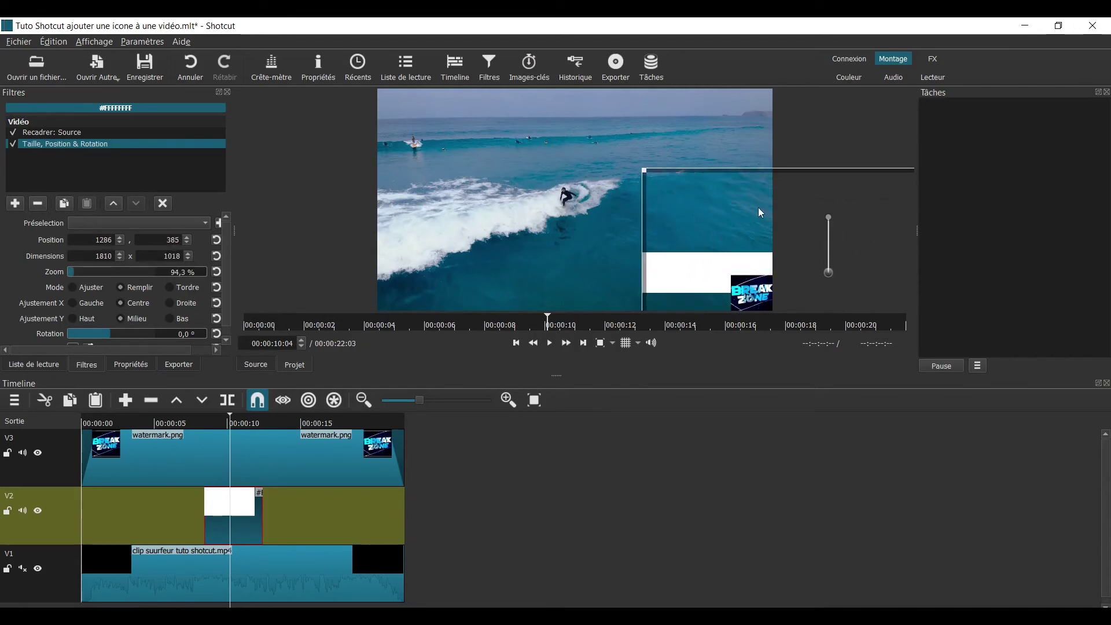
left_click_drag(849, 290, 921, 298)
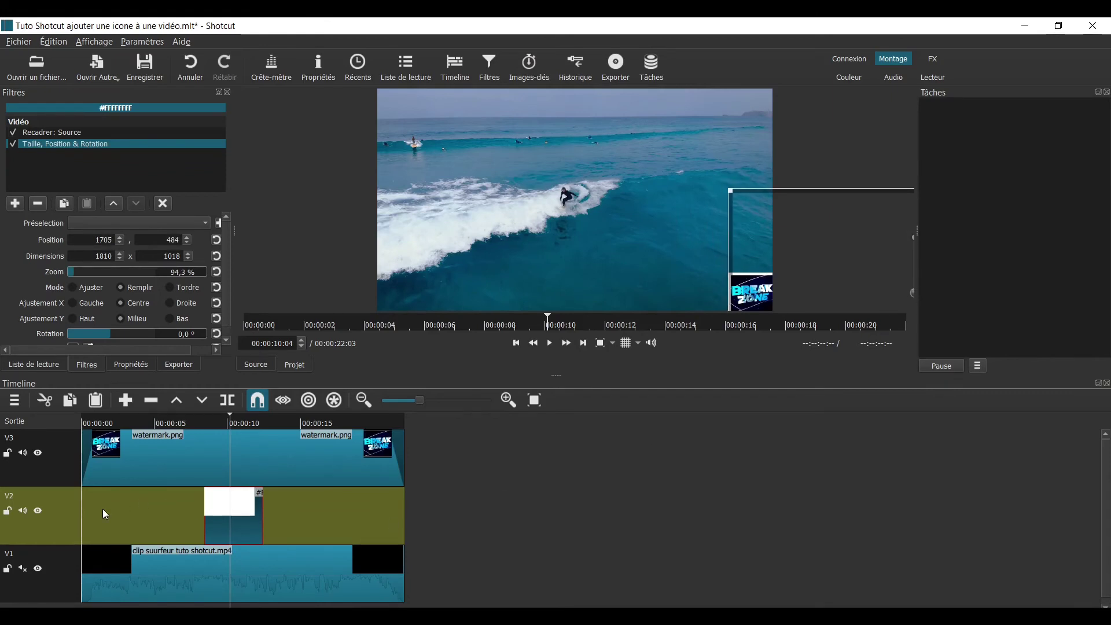
left_click(71, 518)
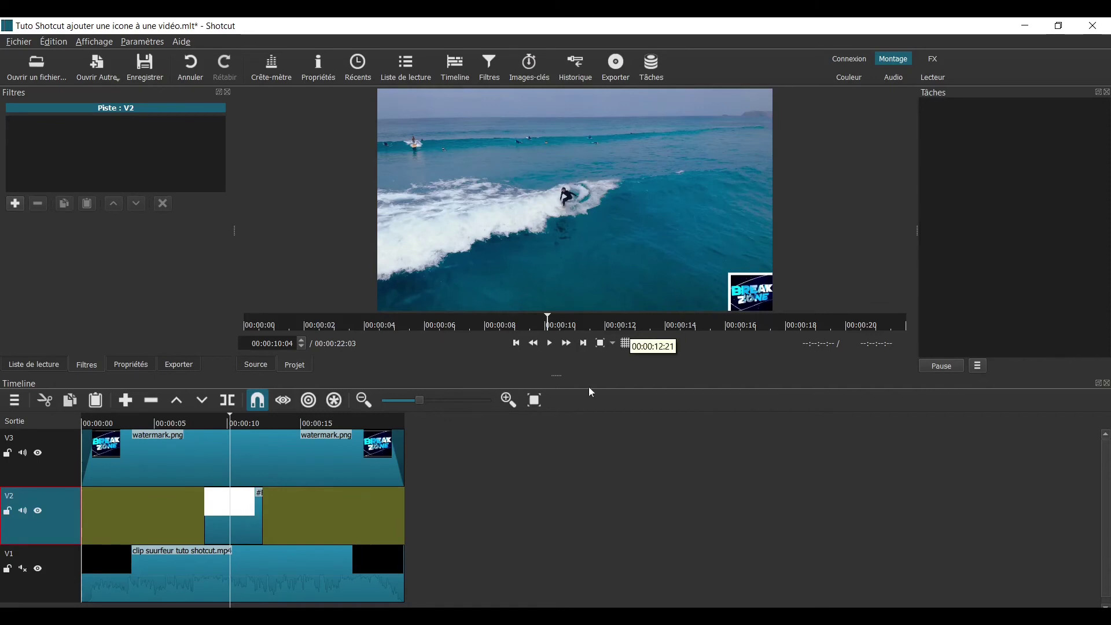
- Extend the white clip on V2 at both ends to cover the full length of the surfing footage
left_click(237, 519)
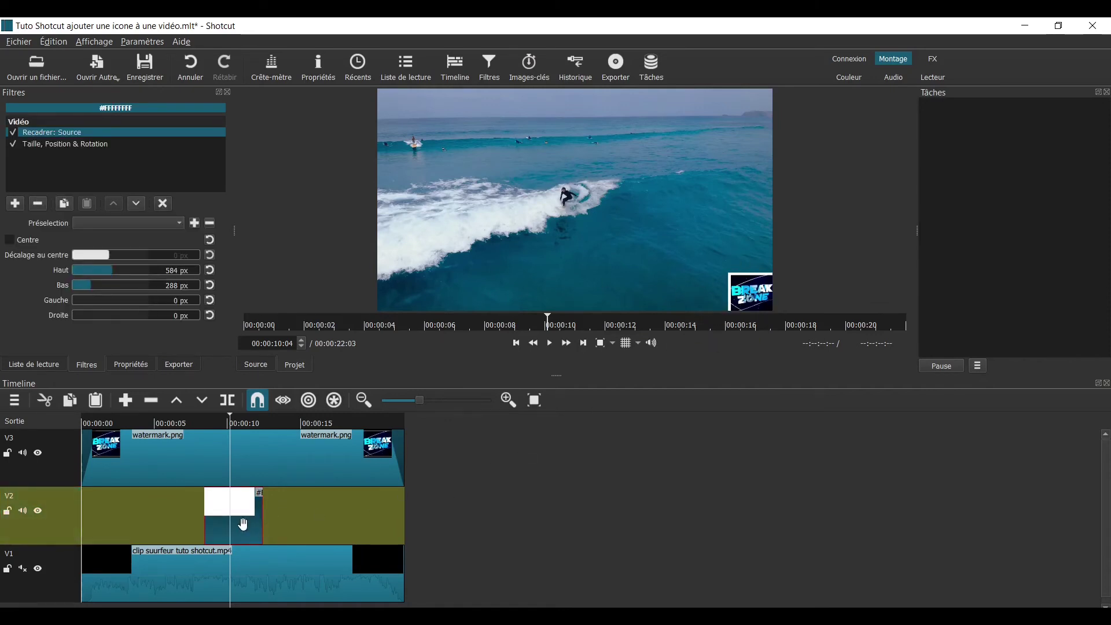
left_click_drag(221, 531, 409, 503)
left_click(133, 530)
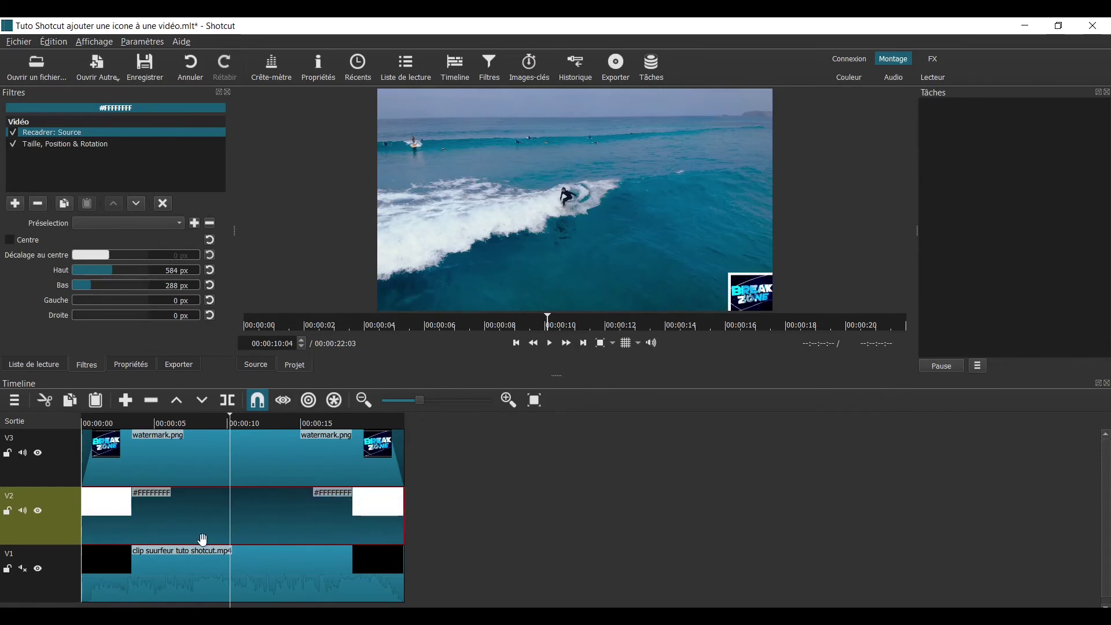
- Add the "Fondu vidéo entrant" and "Fondu vidéo sortant" filters to the white clip
left_click(17, 204)
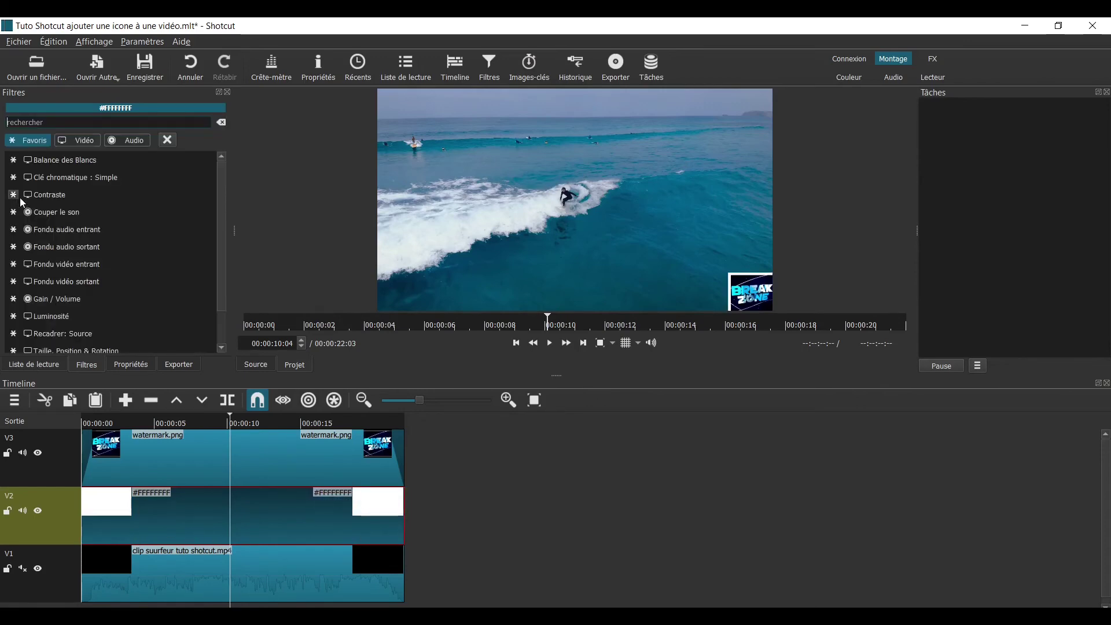
left_click(72, 266)
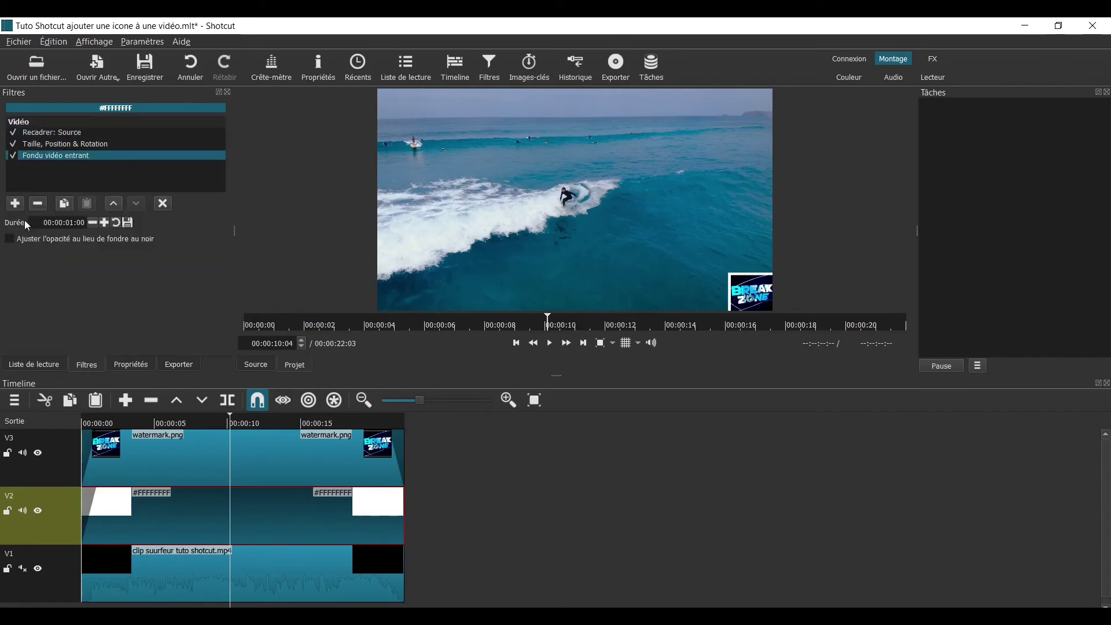
left_click(17, 203)
left_click(98, 275)
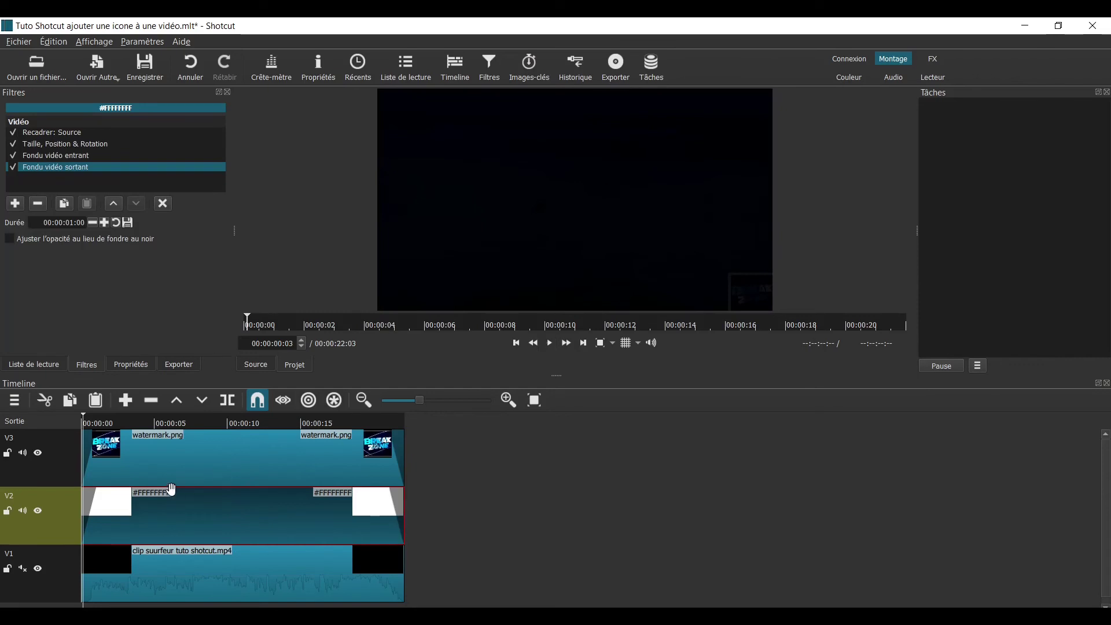
- Enlarge the video preview and play the project from the beginning to check the bordered watermark and its fades
key("Home")
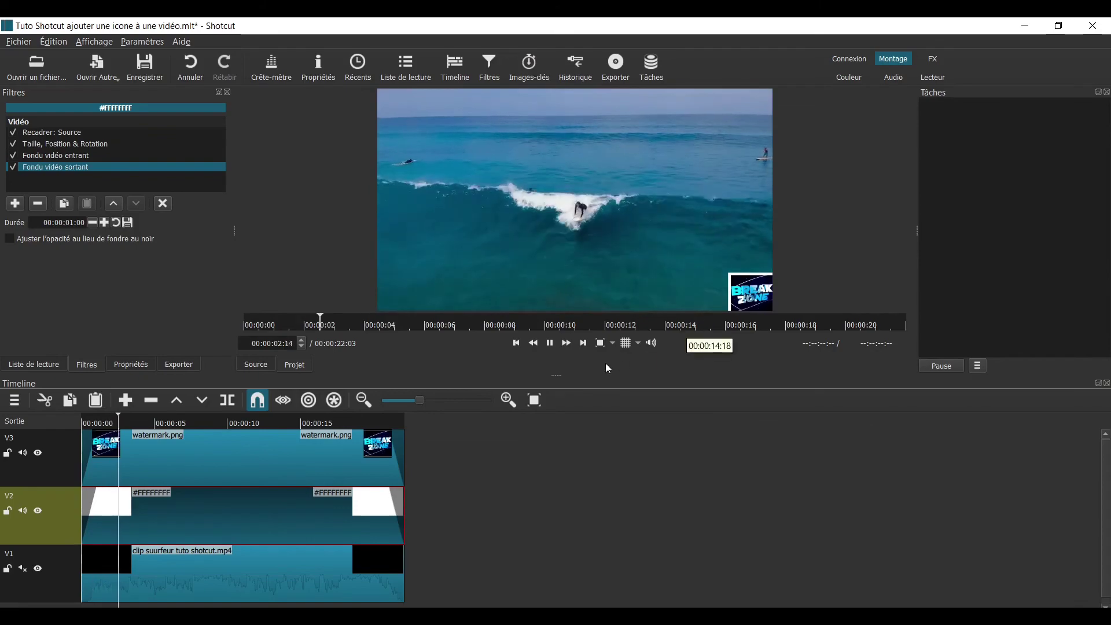
left_click_drag(557, 373, 557, 494)
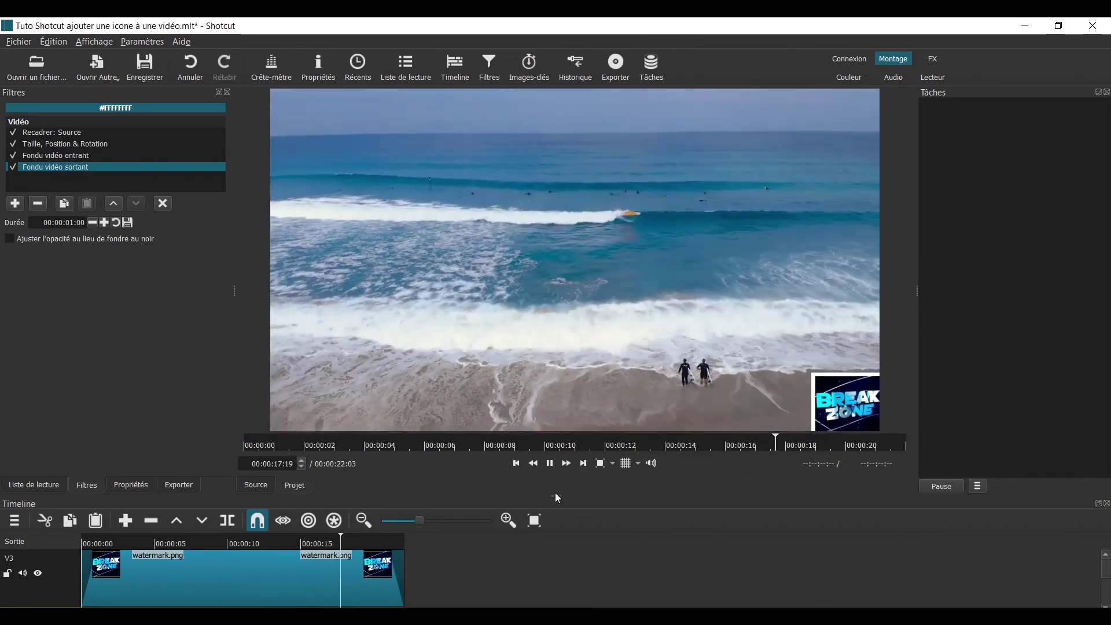
left_click_drag(556, 497, 537, 409)
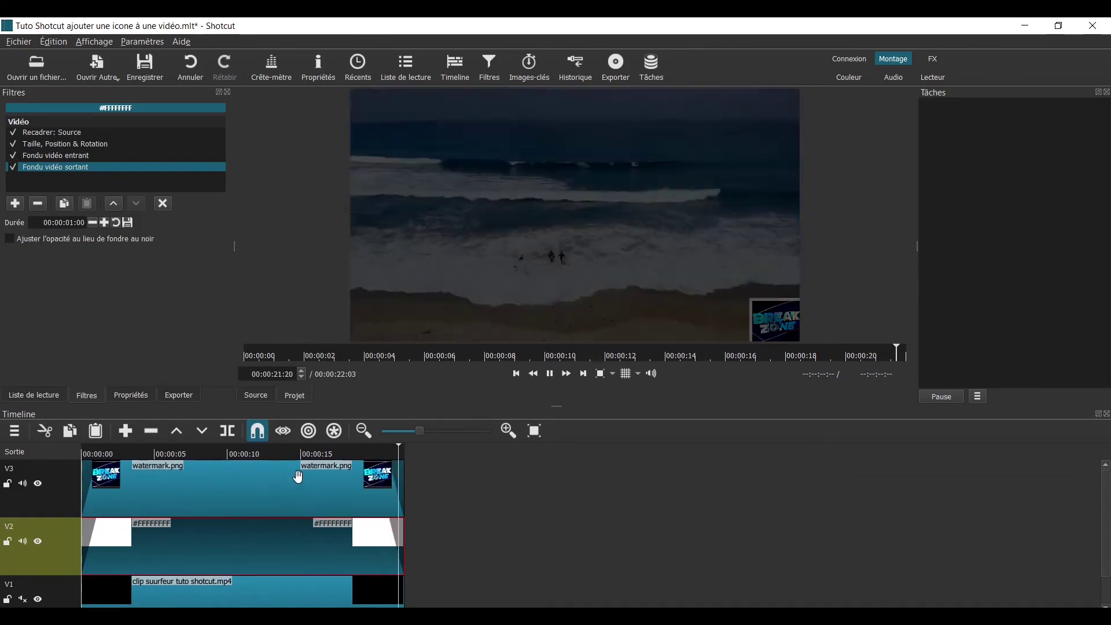
left_click_drag(446, 487, 31, 473)
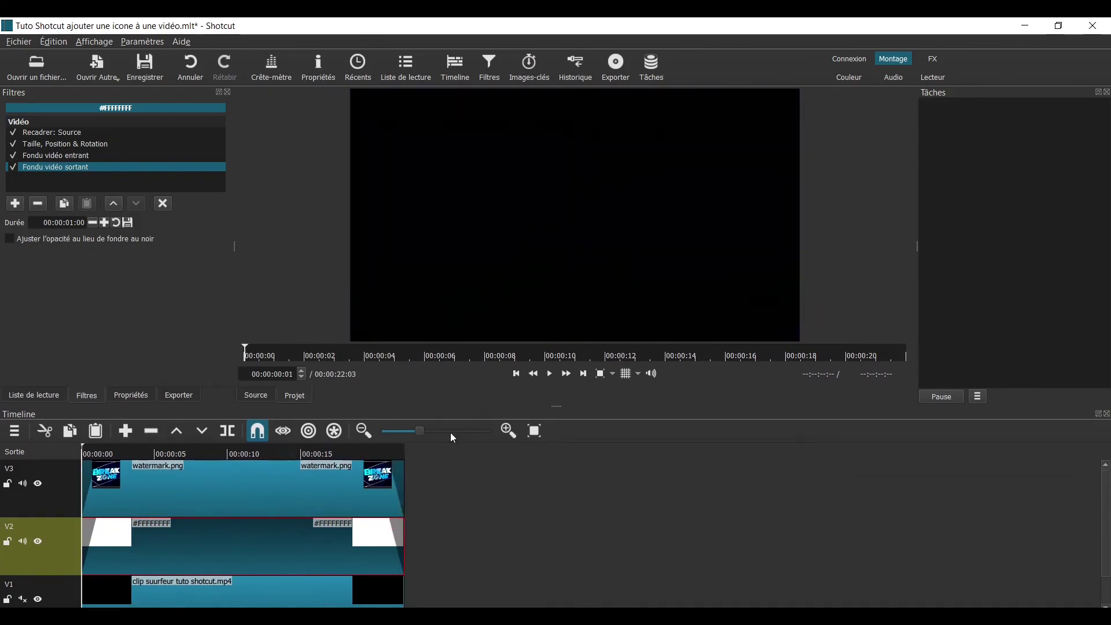
left_click(545, 380)
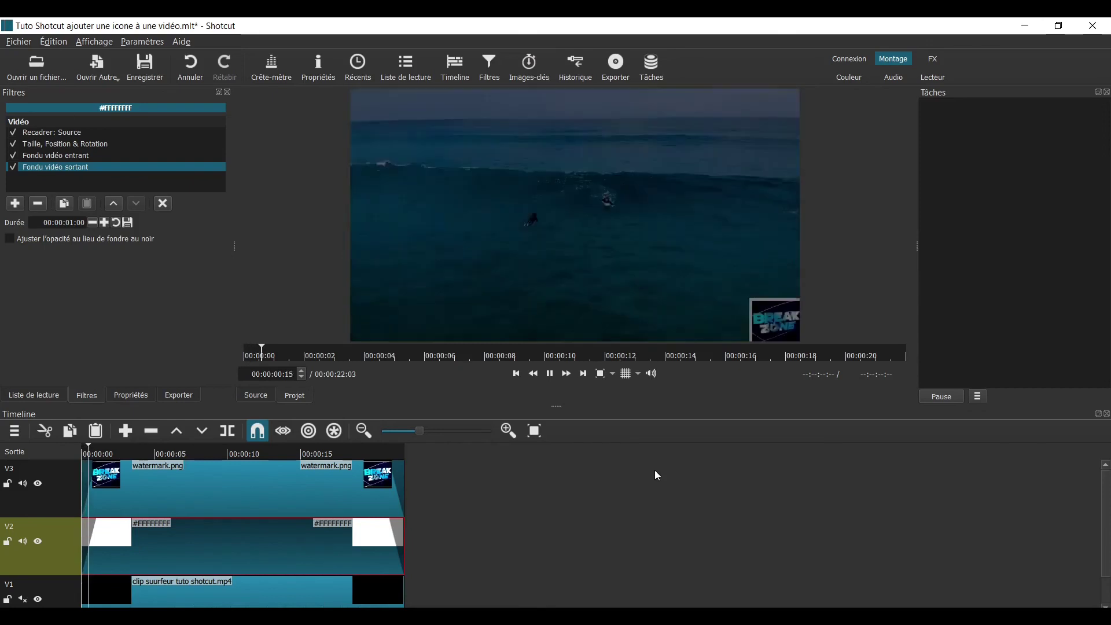